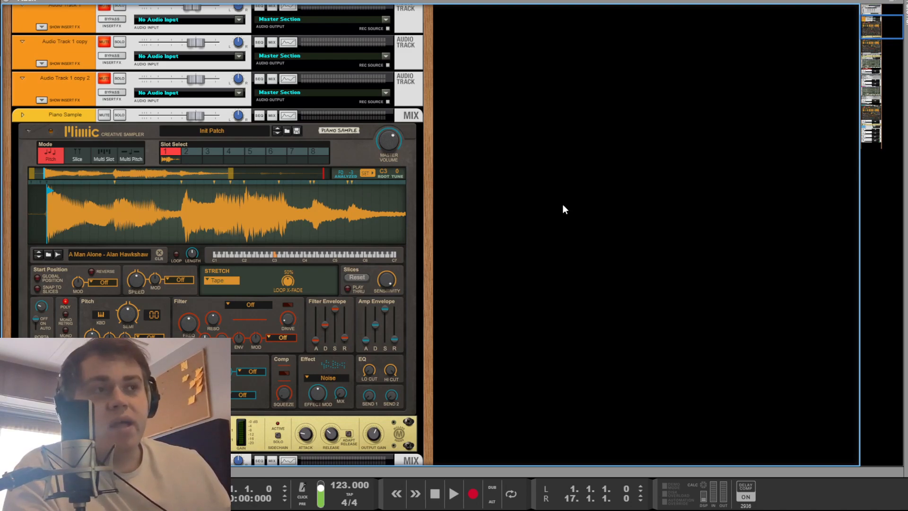
Bring up the sequencer and play the arrangement from bar 1
key("F7")
left_click_drag(647, 265, 467, 182)
left_click(700, 235)
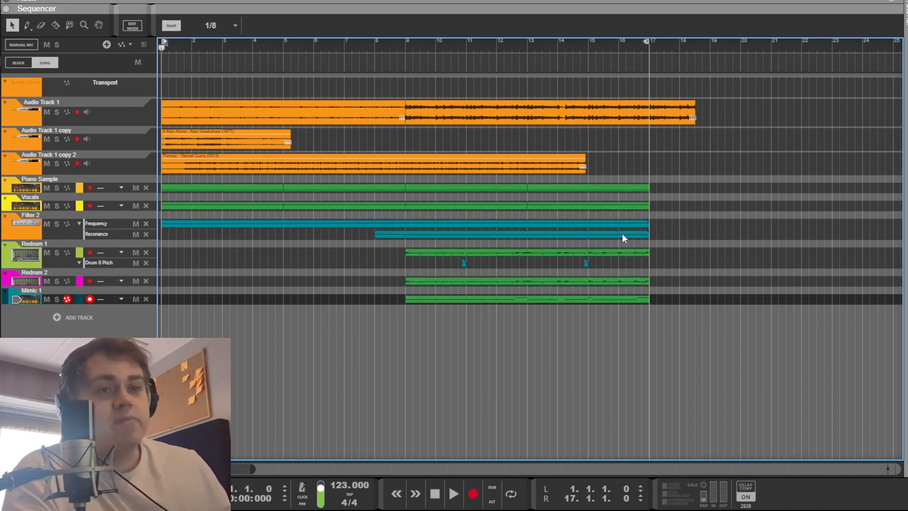
key("space")
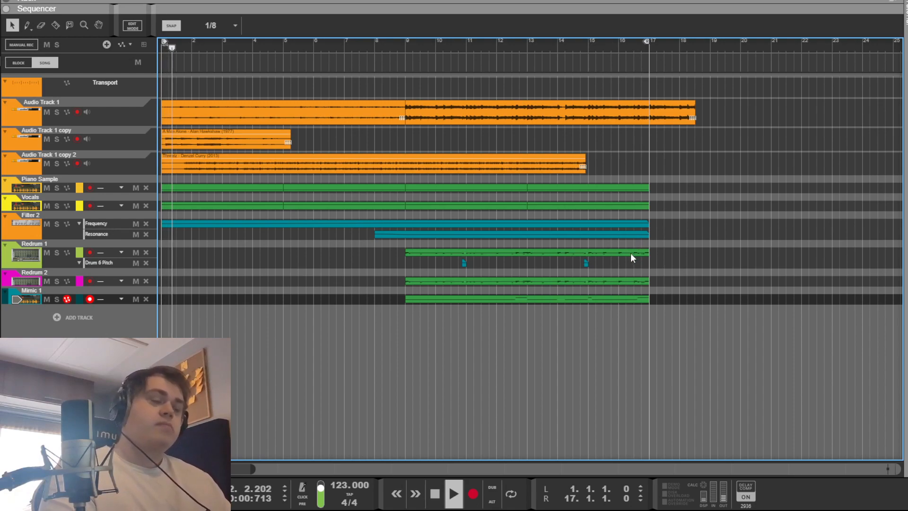
Look through the rack devices from the master section to Bus 1 and check the mixer channels during playback
key("F6")
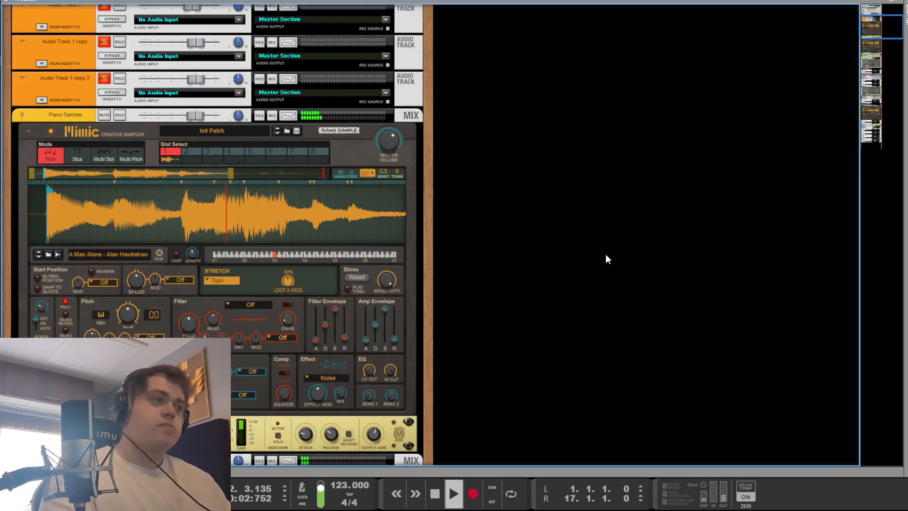
scroll(570, 279, "up", 4)
scroll(565, 275, "down", 15)
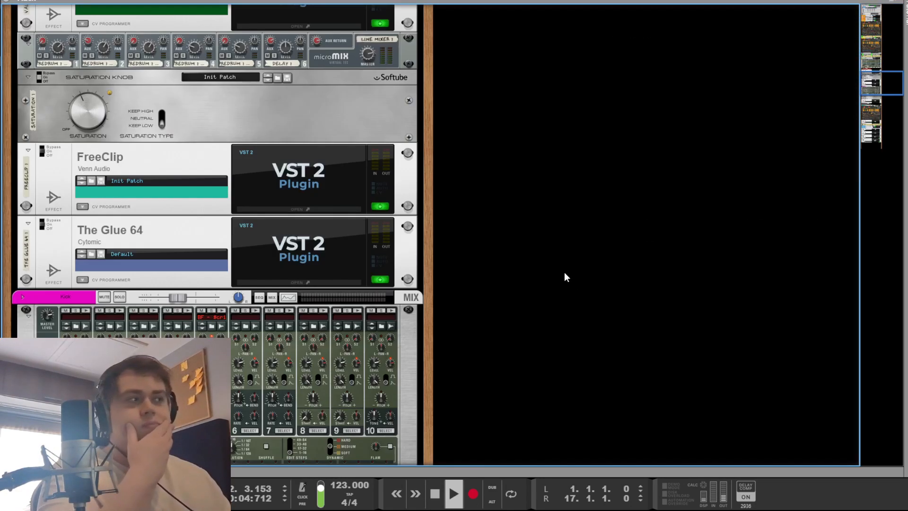
scroll(564, 277, "down", 10)
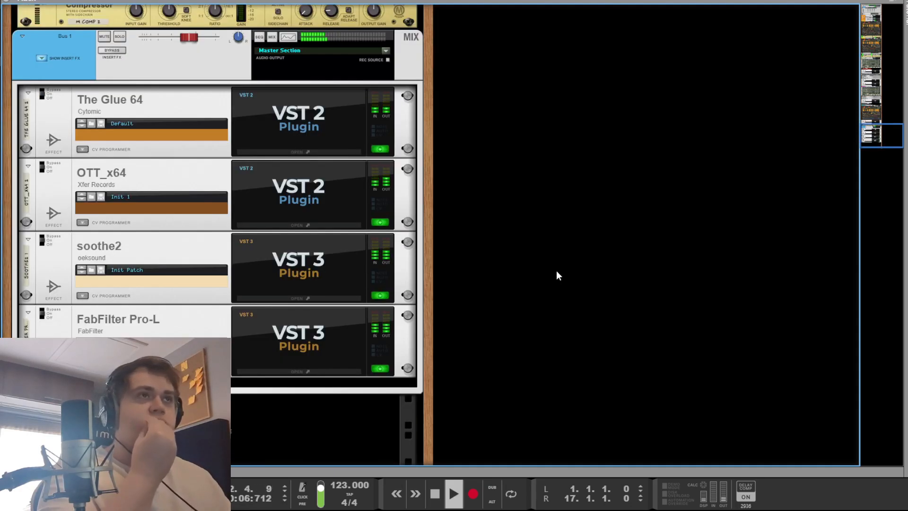
scroll(544, 269, "down", 1)
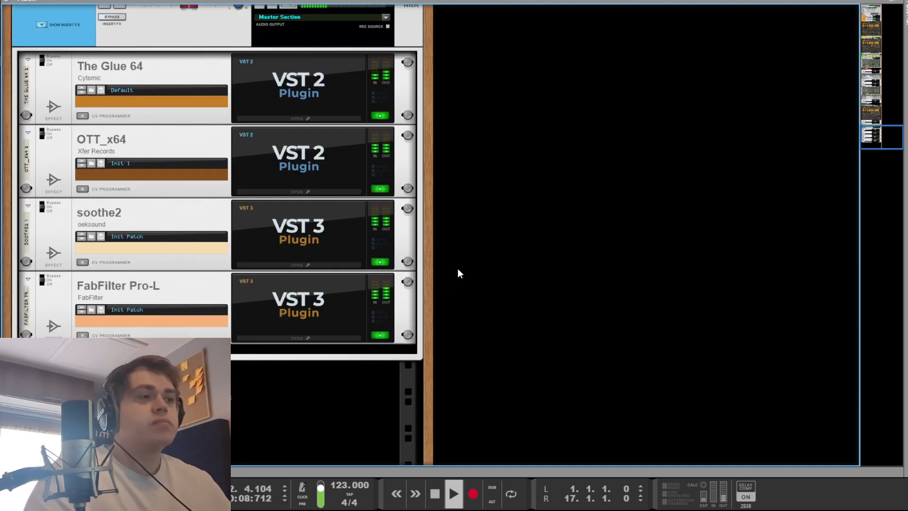
scroll(461, 265, "up", 8)
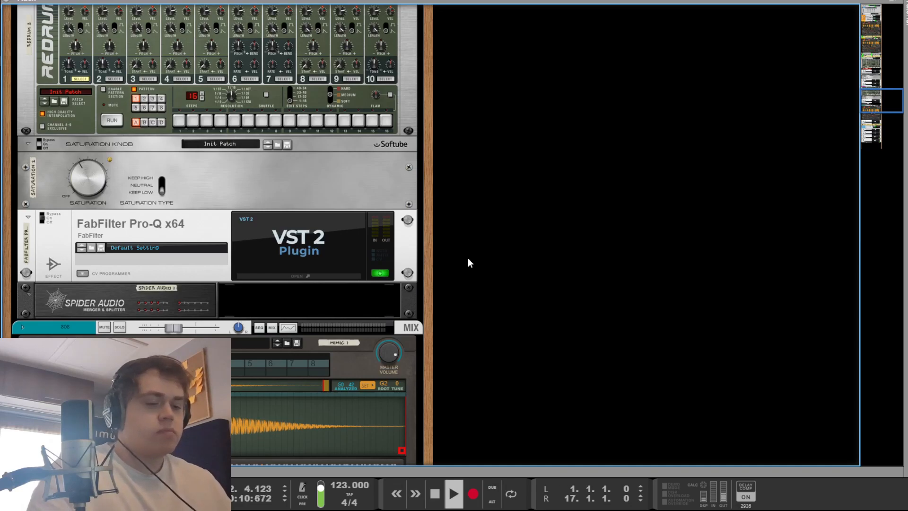
key("F5")
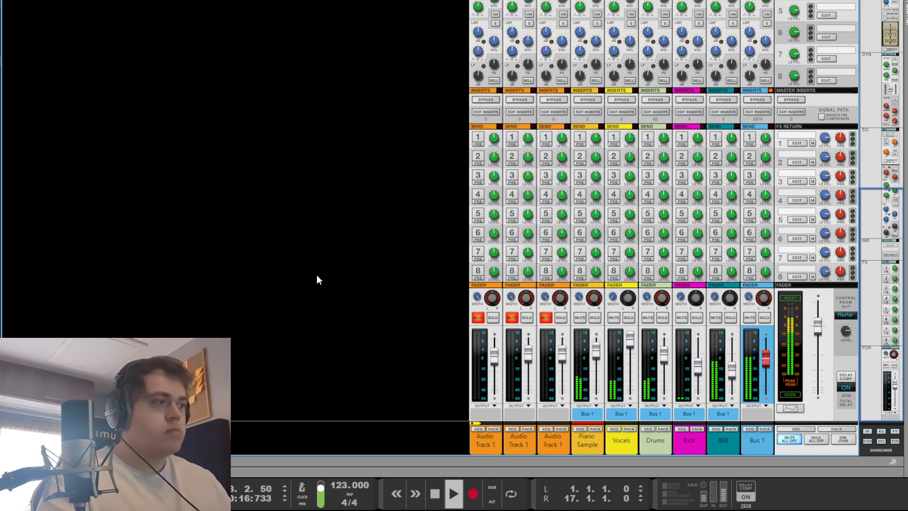
key("F6")
scroll(352, 250, "up", 10)
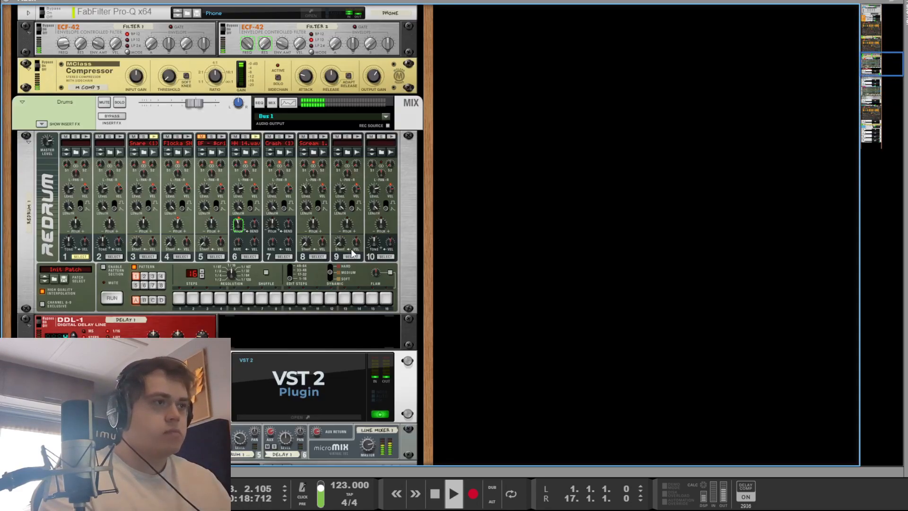
scroll(353, 254, "up", 10)
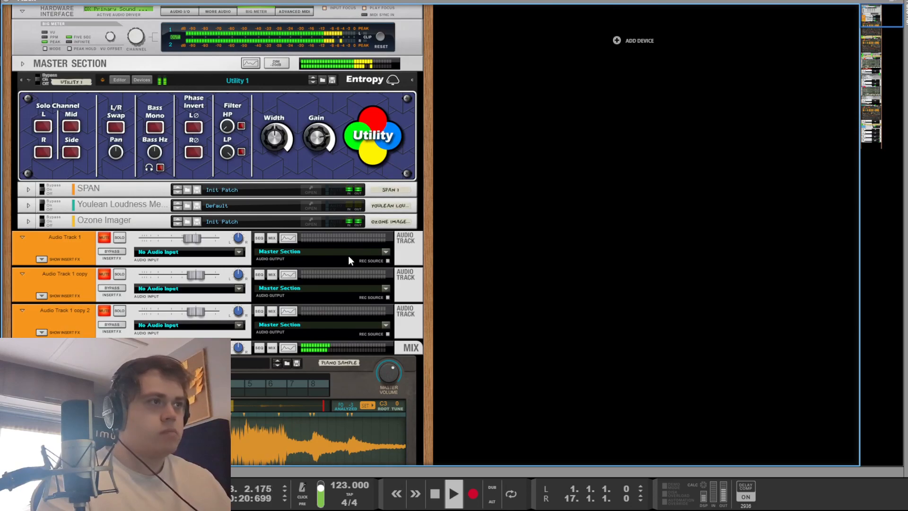
scroll(344, 259, "down", 20)
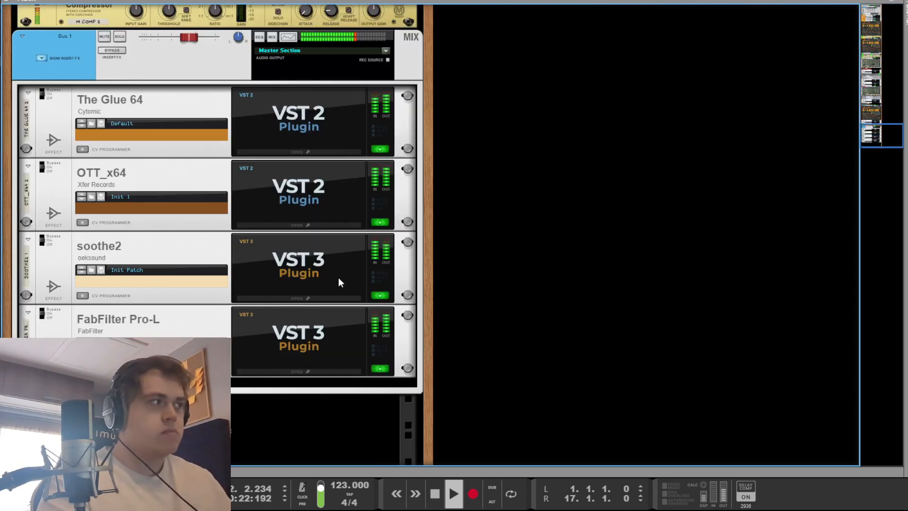
Inspect the FabFilter Pro-L limiter on Bus 1, close it and stop playback in the sequencer
left_click(274, 371)
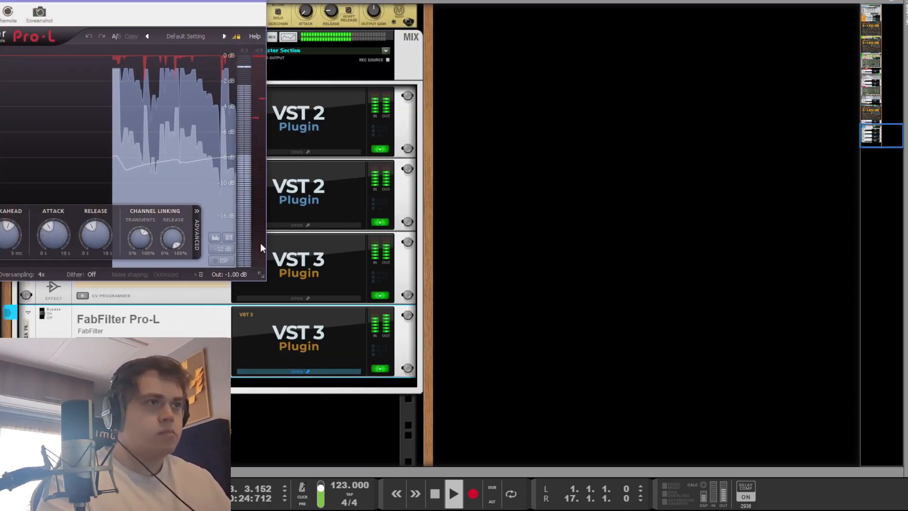
left_click(623, 302)
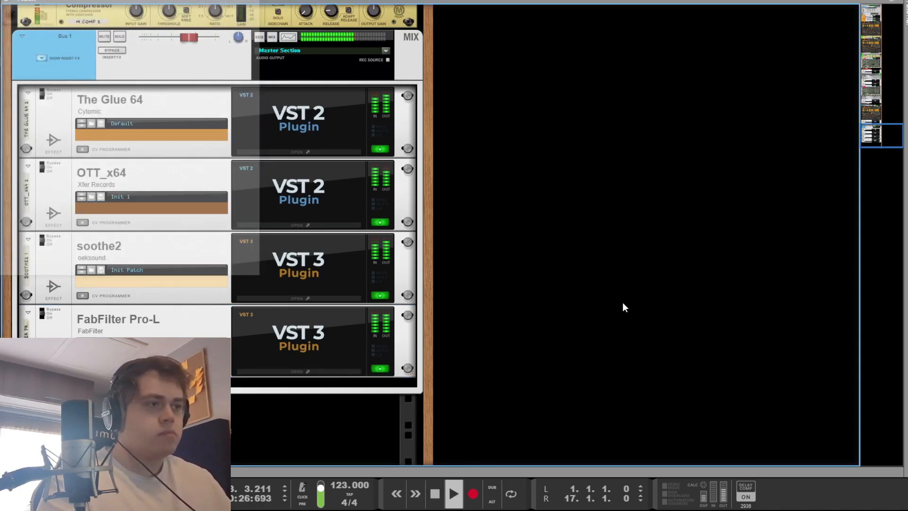
scroll(475, 276, "up", 20)
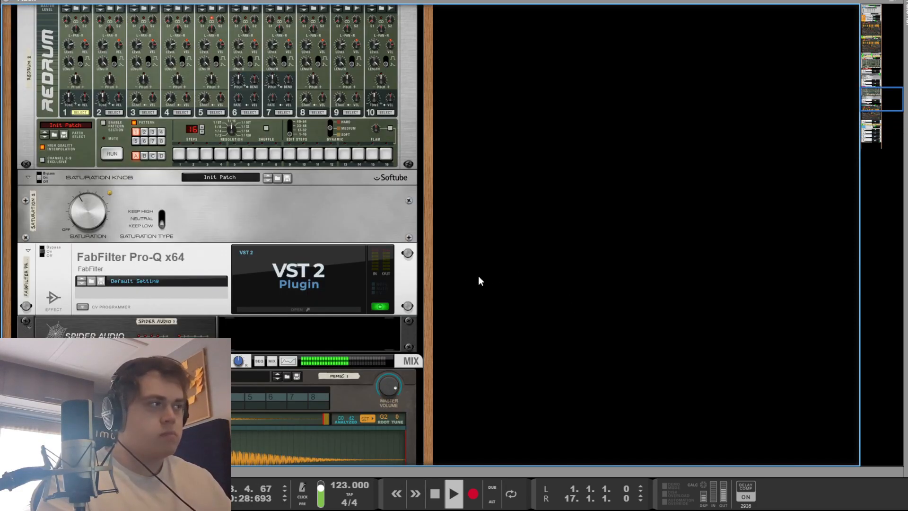
scroll(479, 278, "up", 4)
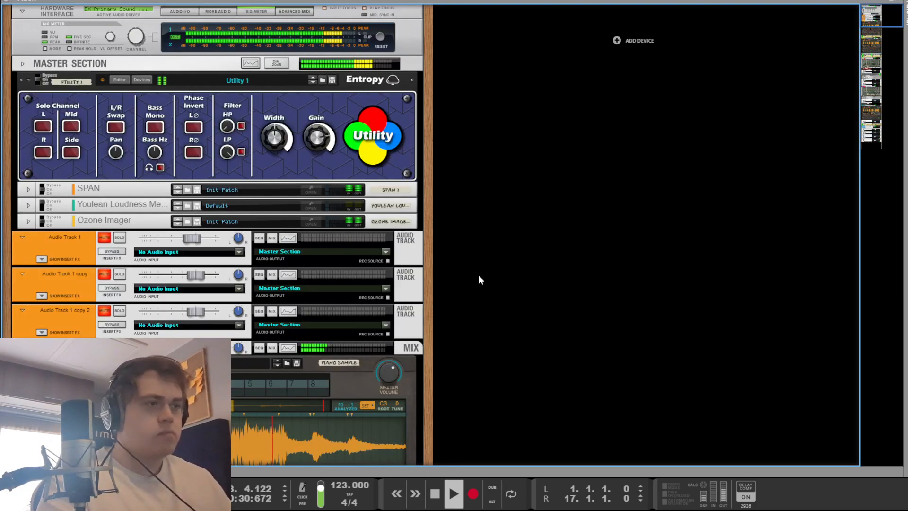
key("F7")
key("space")
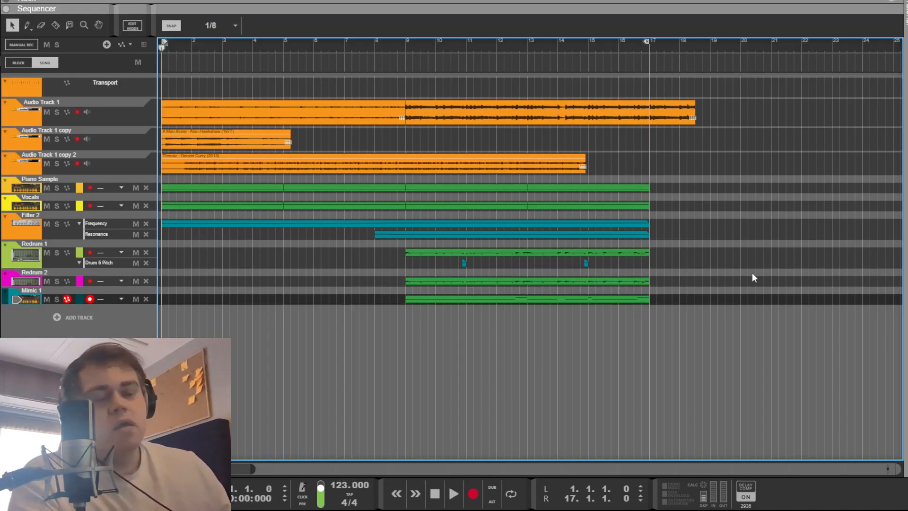
Play the song again with the Piano Sample channel soloed and bring its Mimic sampler into view in the rack
left_click_drag(824, 219, 708, 311)
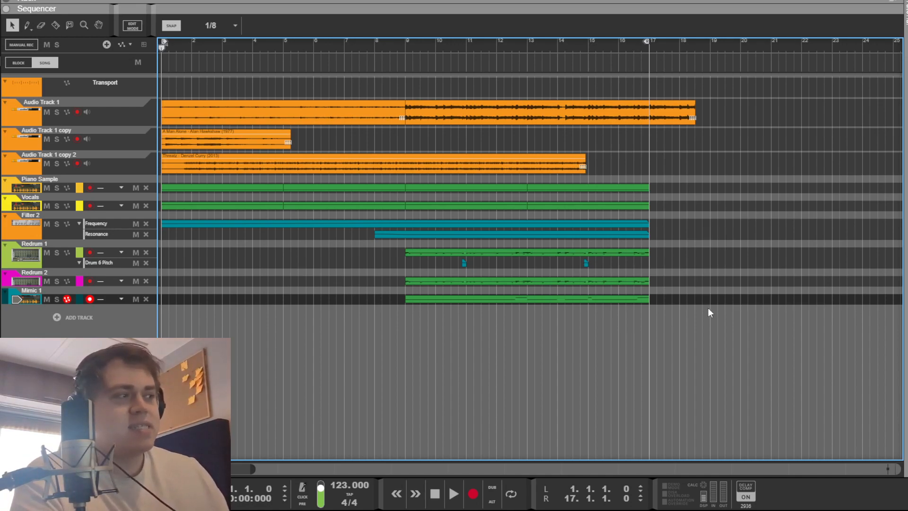
key("F5")
key("space")
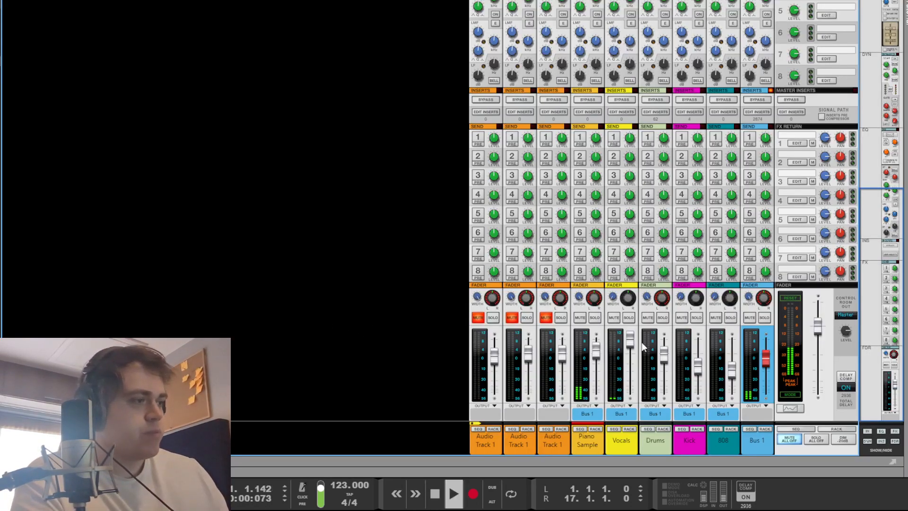
key("F6")
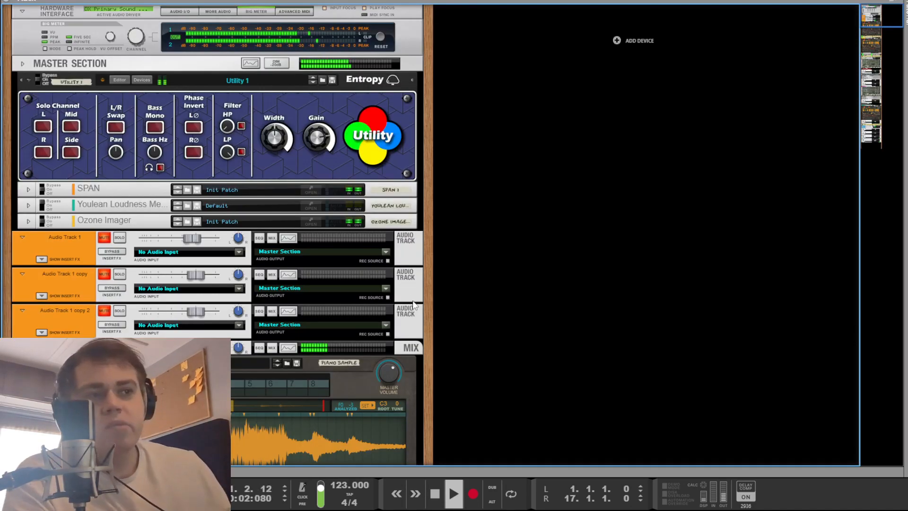
scroll(360, 297, "down", 5)
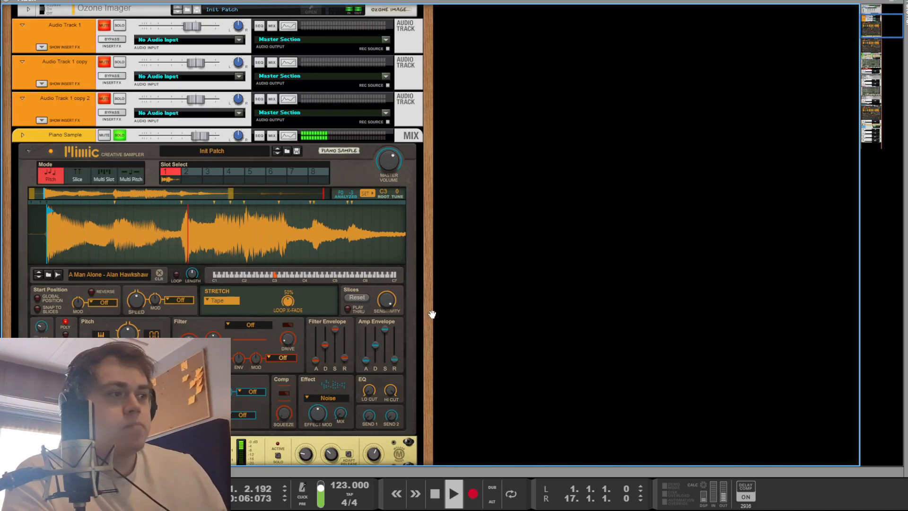
scroll(435, 305, "down", 1)
left_click_drag(445, 269, 446, 264)
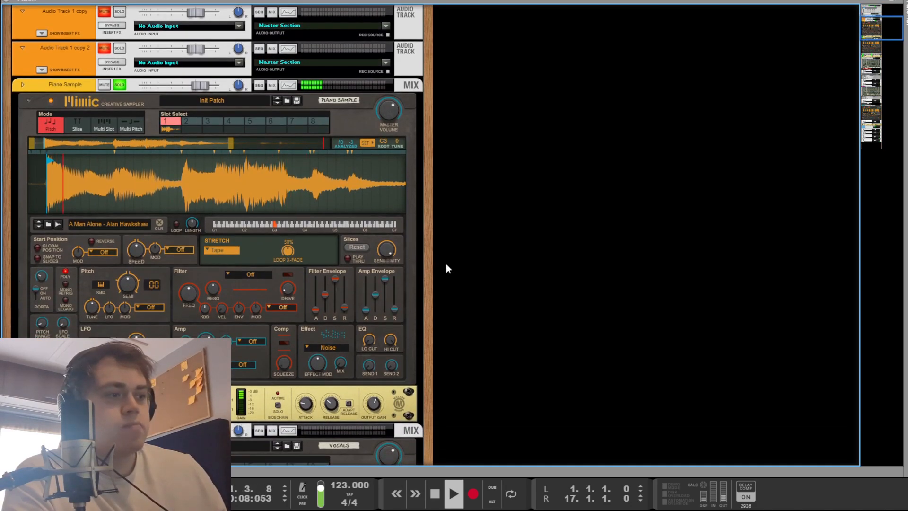
Set the right locator to bar 9 in the sequencer and turn on looping
key("F7")
left_click(406, 43, "alt")
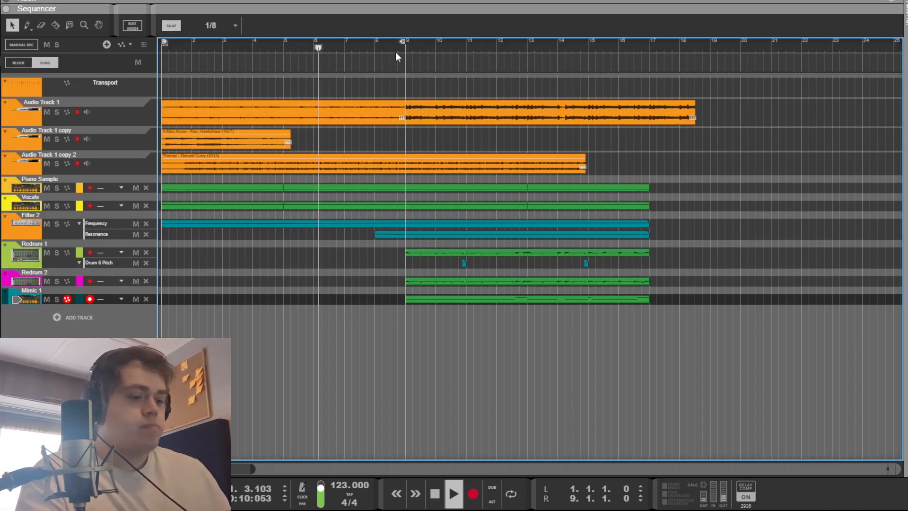
key("l")
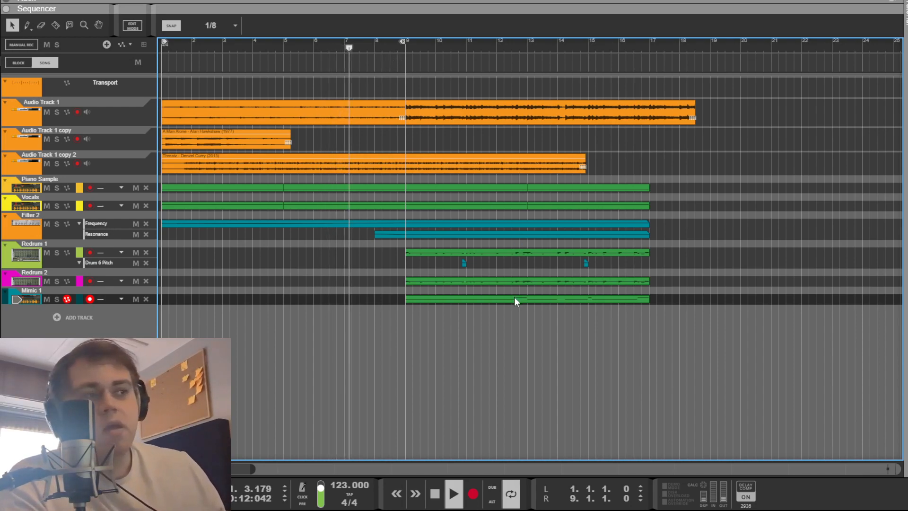
Audition the looped, soloed piano sample and check the stretch speed setting on its Mimic sampler
key("F6")
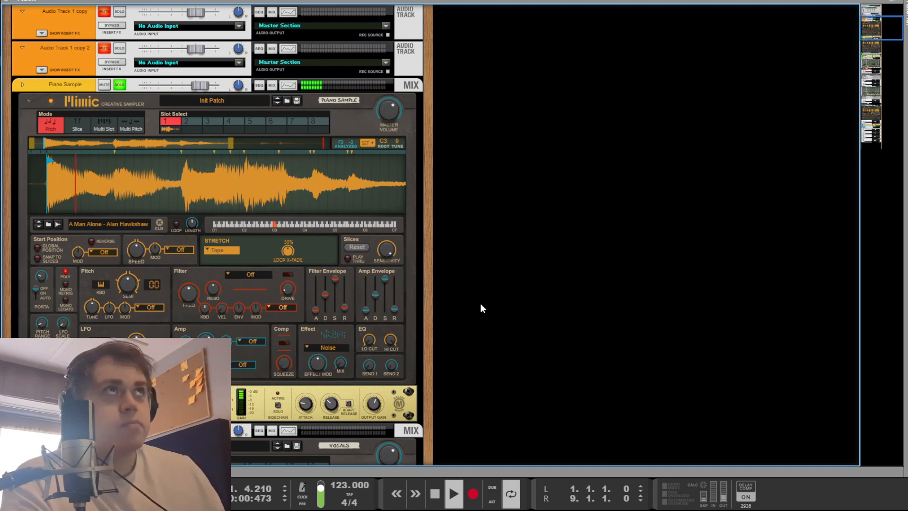
key("space")
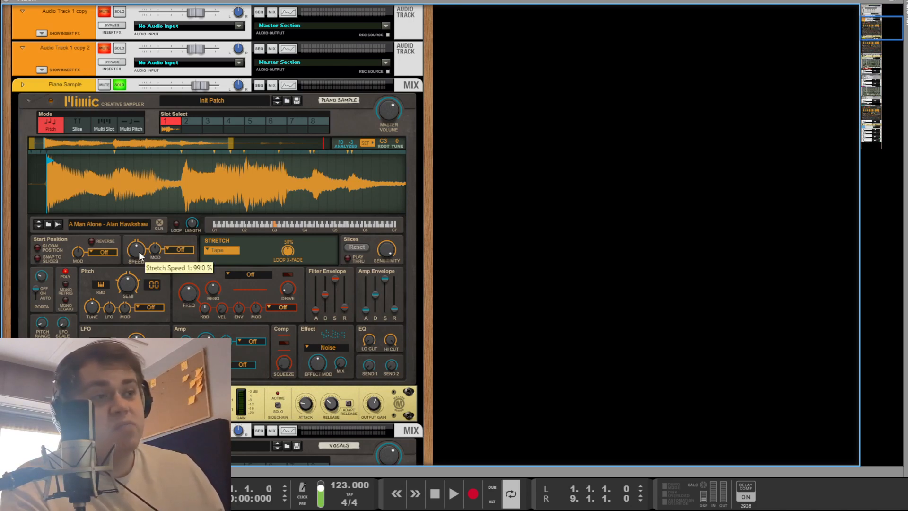
key("space")
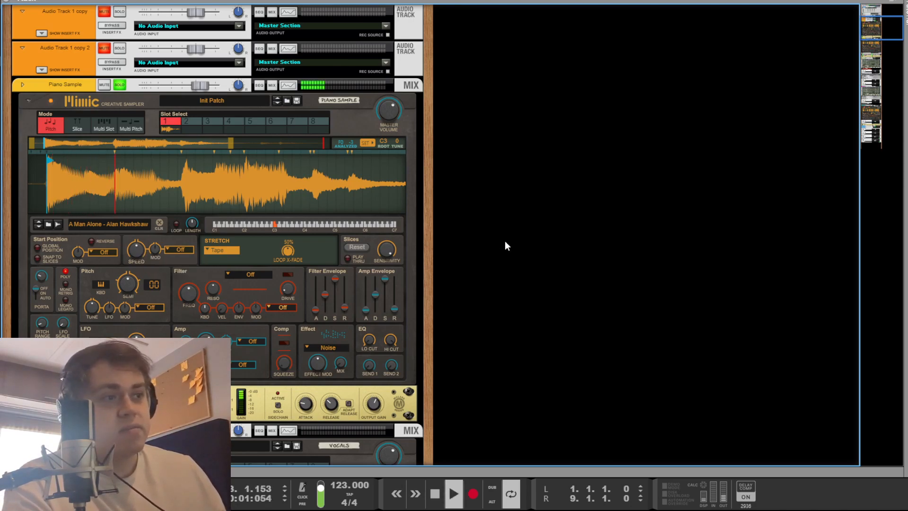
key("space")
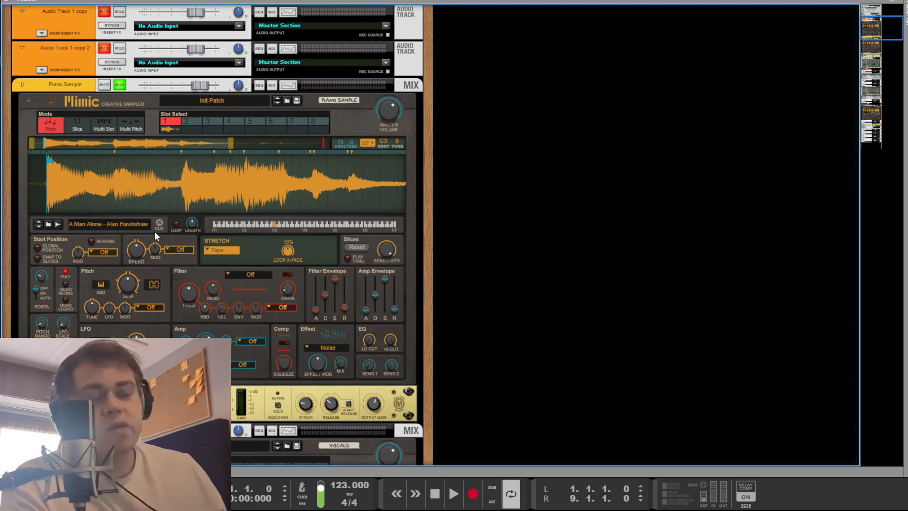
left_click(135, 254)
key("space")
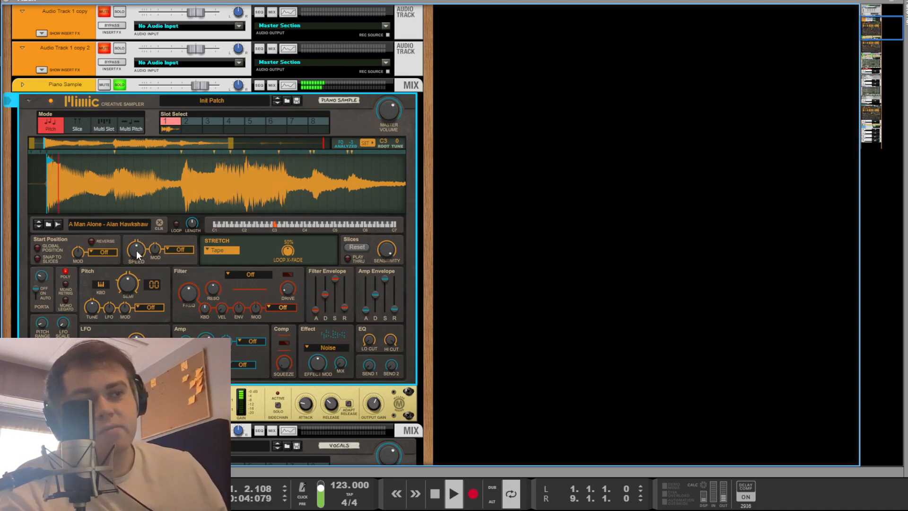
left_click_drag(136, 251, 136, 251)
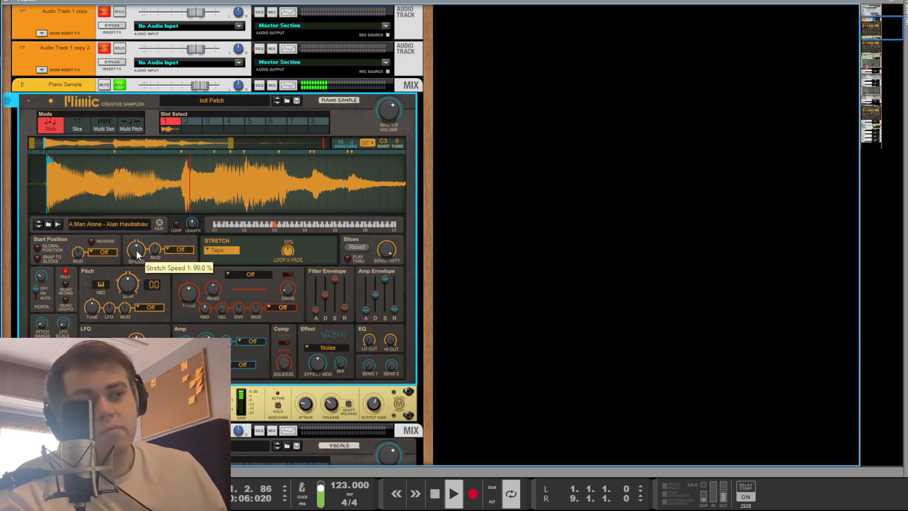
left_click(547, 268)
key("space")
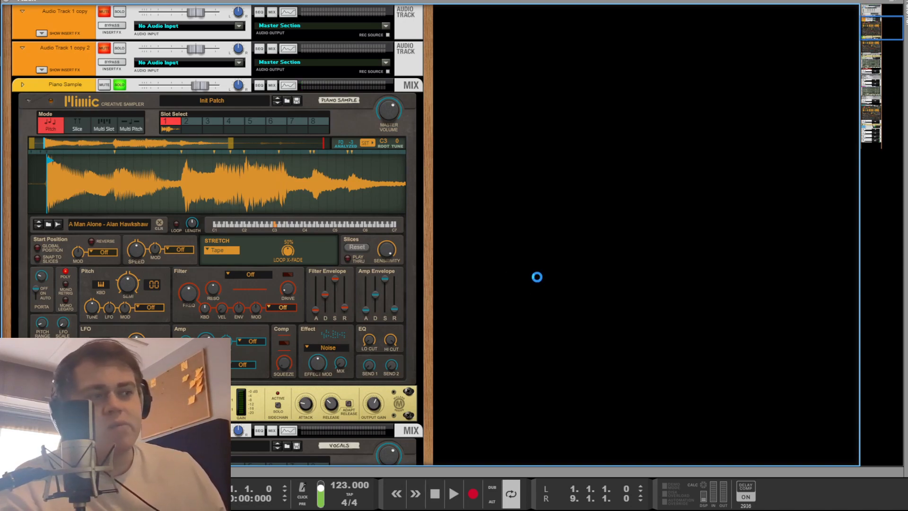
key("space")
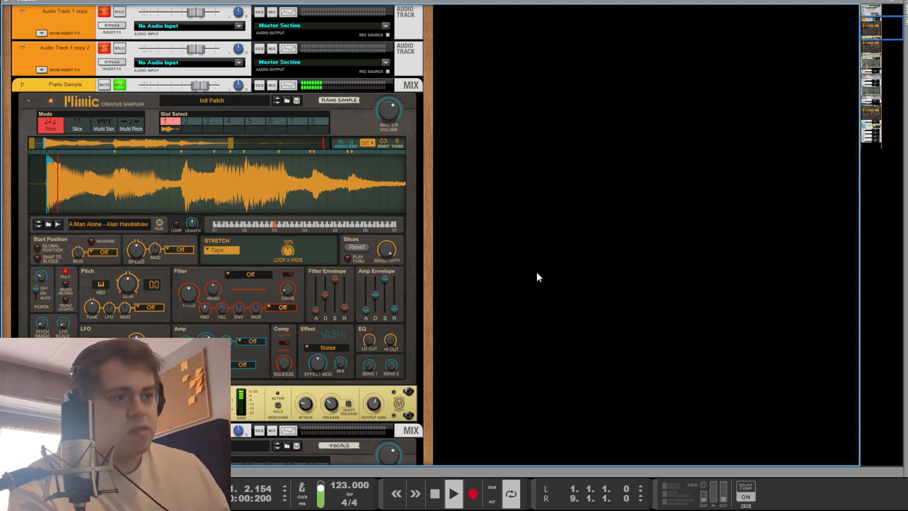
Compare the Piano Sample channel with its high-pass filter off and on, leave the filter on and stop playback
scroll(534, 274, "down", 3)
key("F5")
scroll(597, 264, "up", 10)
key("space")
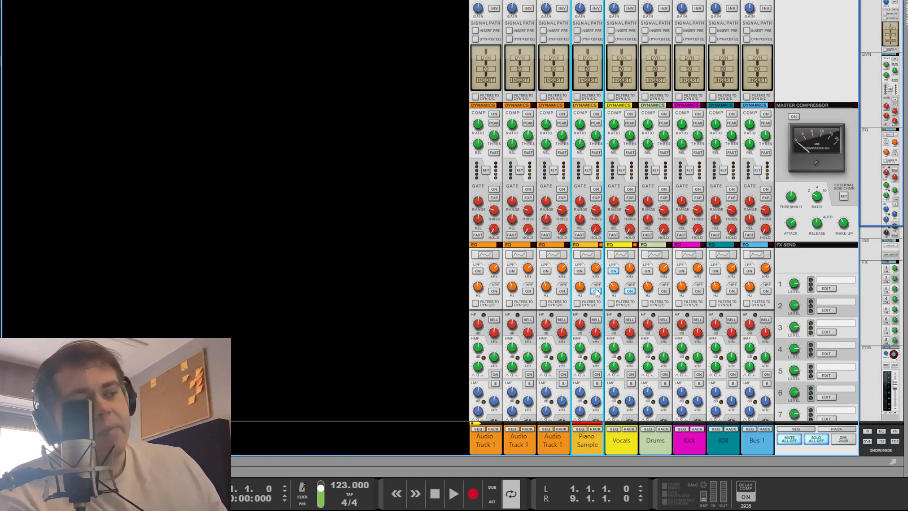
key("space")
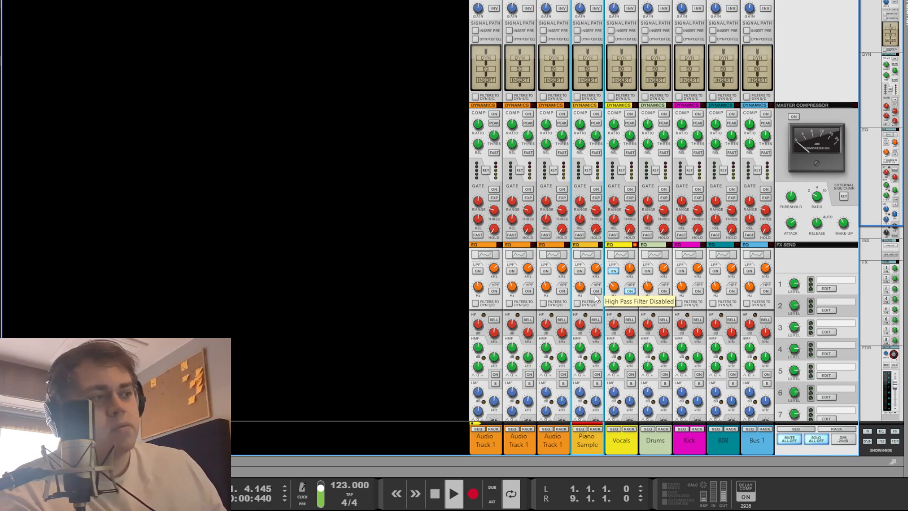
left_click(596, 290)
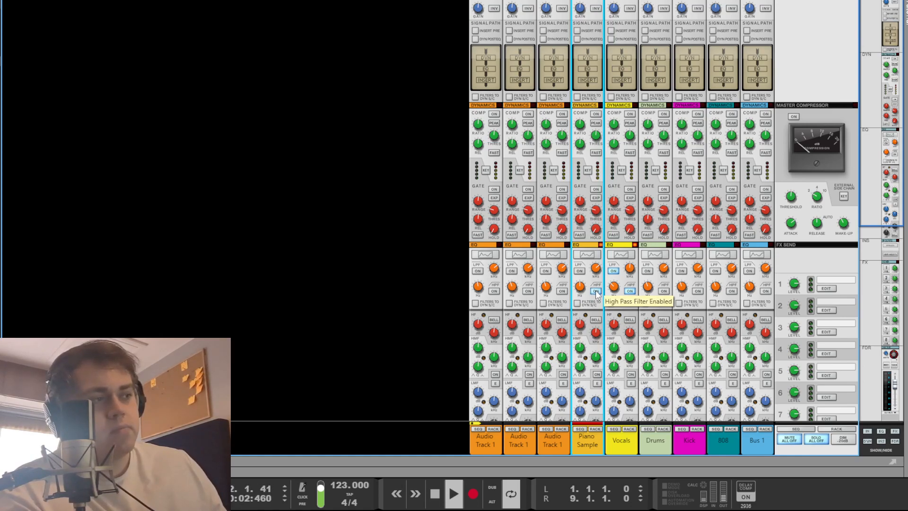
key("space")
scroll(348, 257, "down", 8)
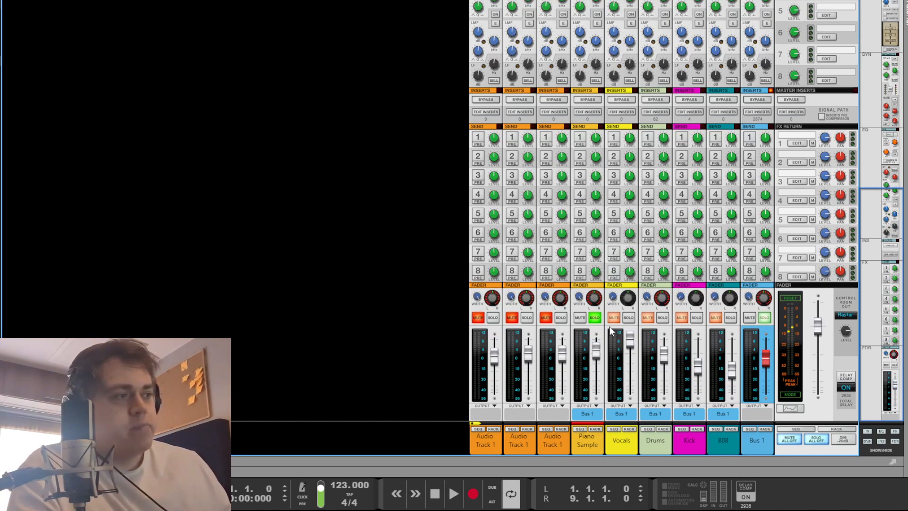
Solo the Vocals channel and bring its Mimic sampler into view in the rack
left_click(628, 318)
key("F7")
key("F6")
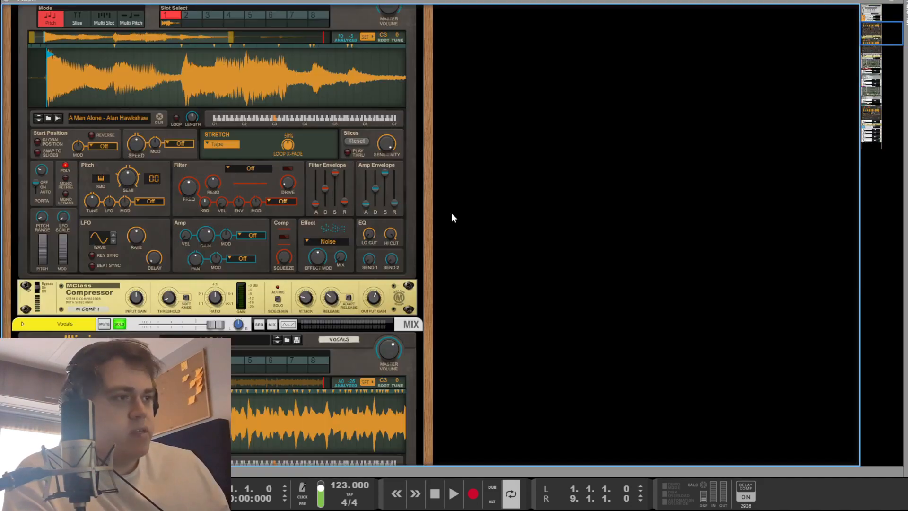
scroll(478, 226, "down", 3)
Set the loop to run from bar 9 to bar 13 in the sequencer and start playback at bar 9
key("F7")
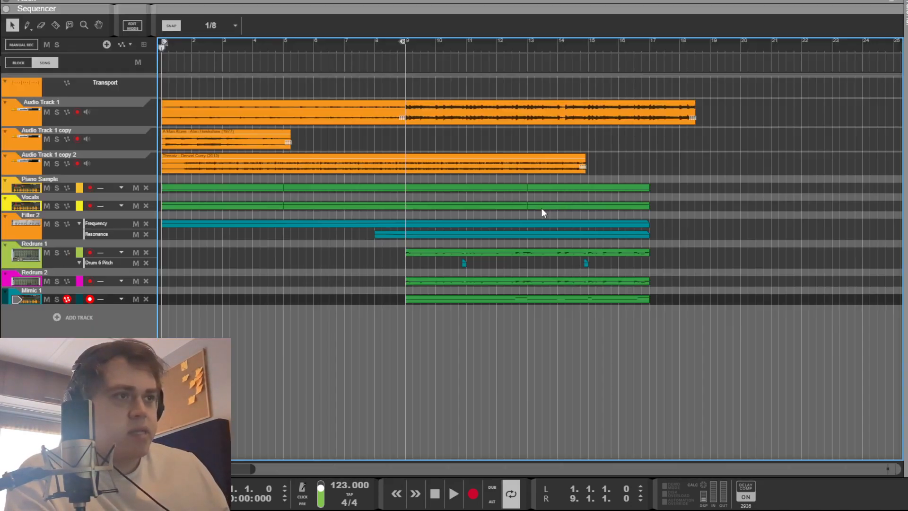
left_click(406, 45, "ctrl")
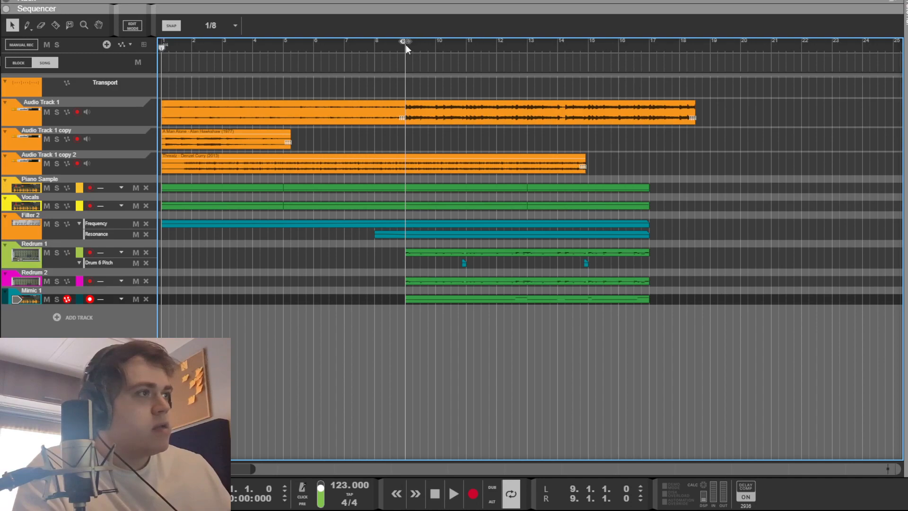
left_click(530, 45, "alt")
left_click_drag(535, 44, 527, 46)
left_click(404, 46)
key("space")
Audition the looped, soloed vocals while examining the Mimic sampler and its effect devices in the rack
key("F6")
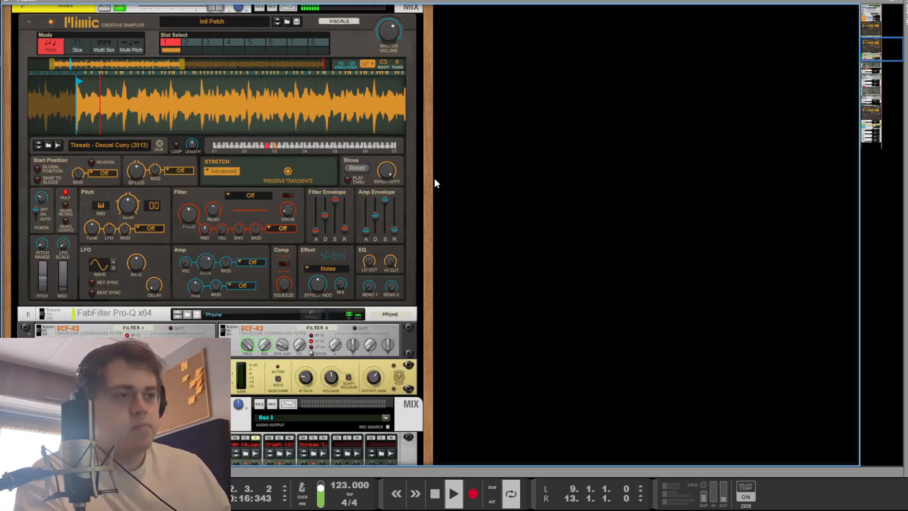
scroll(426, 249, "up", 3)
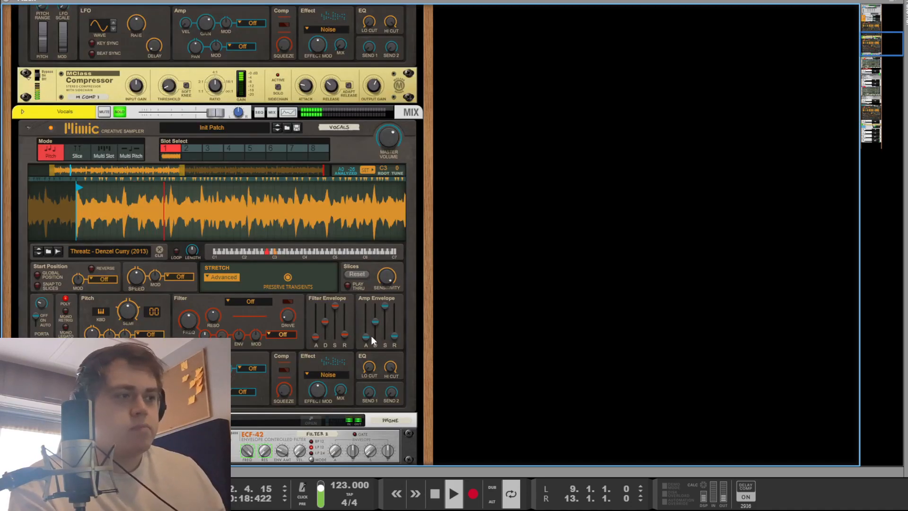
scroll(331, 360, "down", 3)
left_click(223, 330)
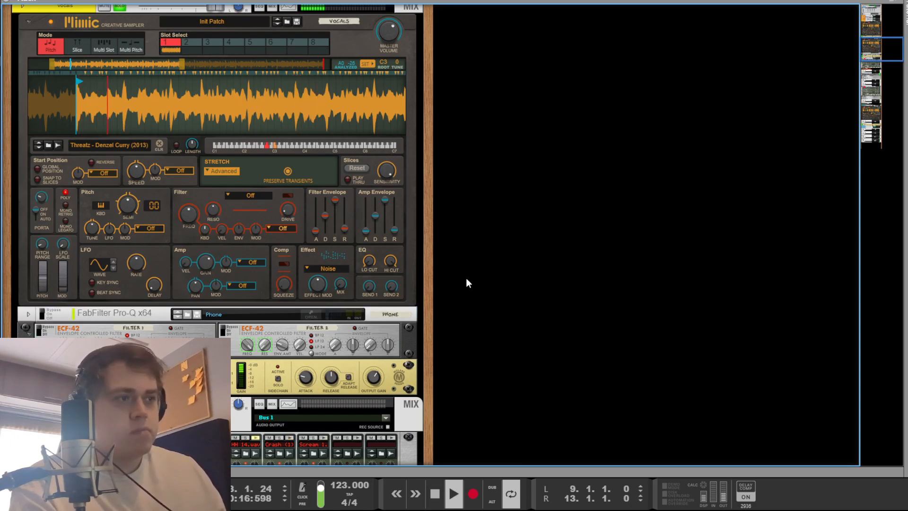
Compare the Vocals channel with its low-pass and high-pass filters off and on, leave both on and stop playback
key("F5")
scroll(492, 253, "up", 7)
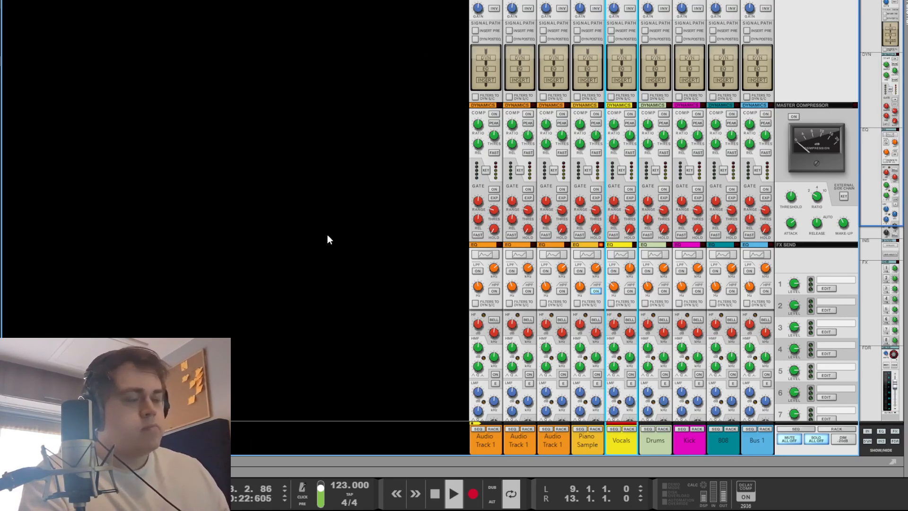
key("space")
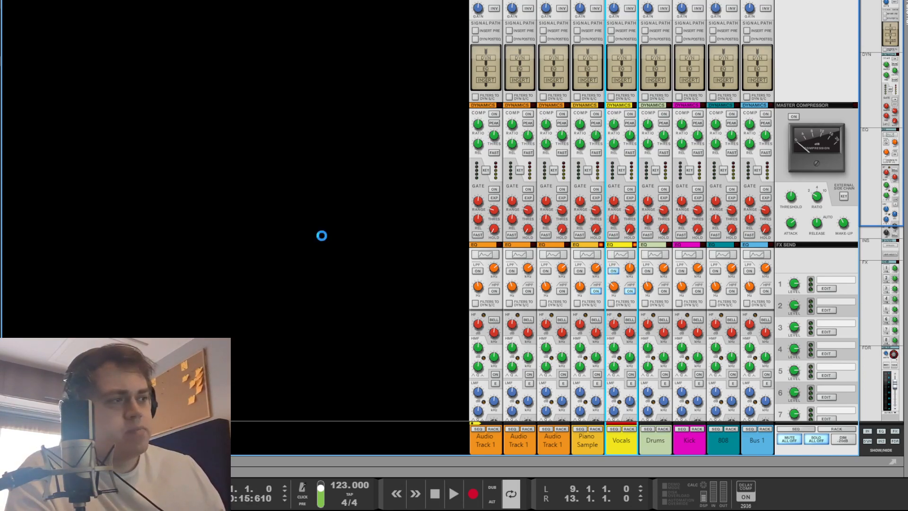
Play the soloed vocals again with their Mimic sampler in view, and stop playback
key("F6")
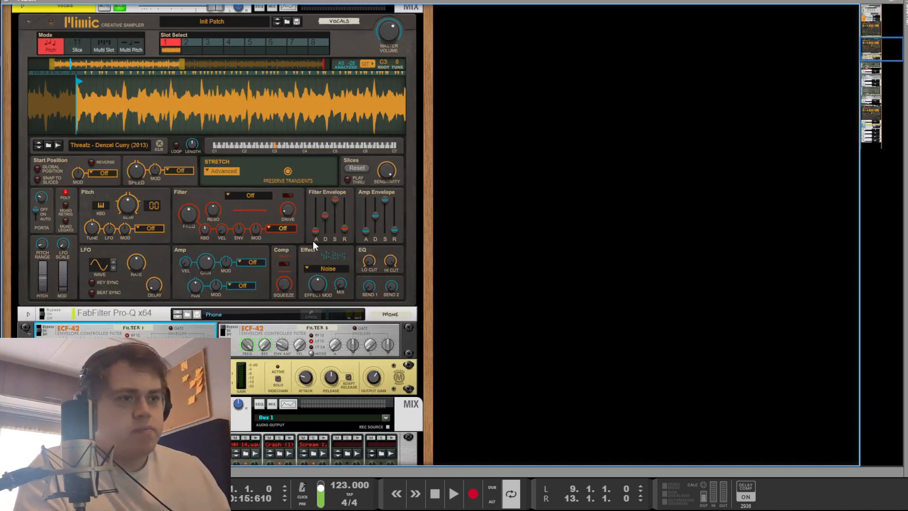
key("space")
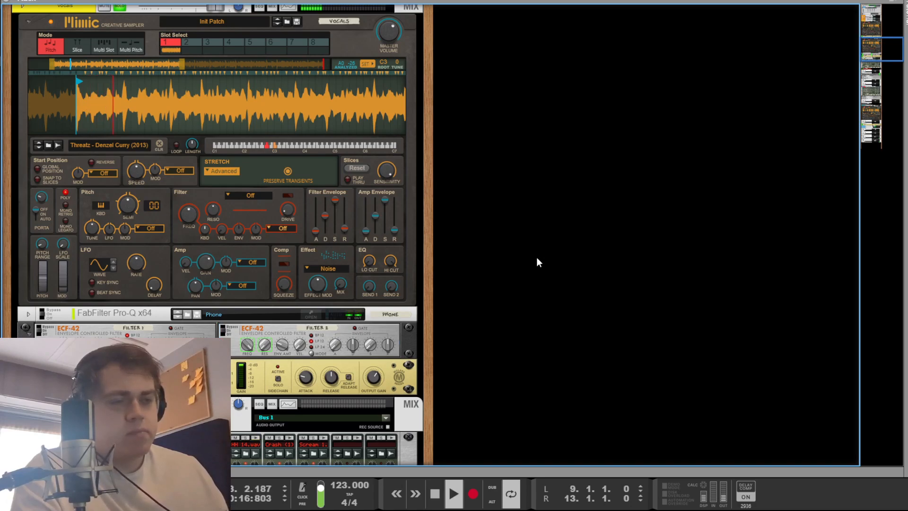
key("space")
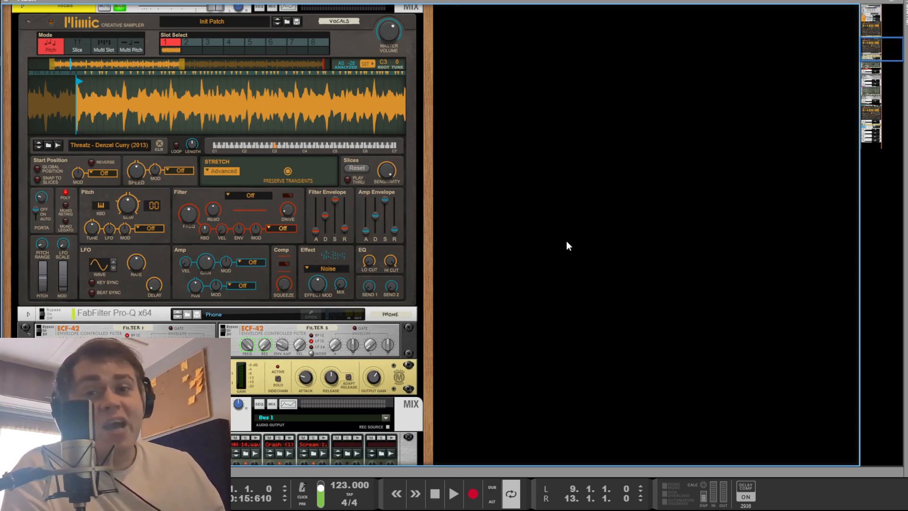
Compare the vocals with and without the FabFilter Pro-Q Phone curve, restore its deleted bands, close the plugin and stop playback
left_click(313, 311)
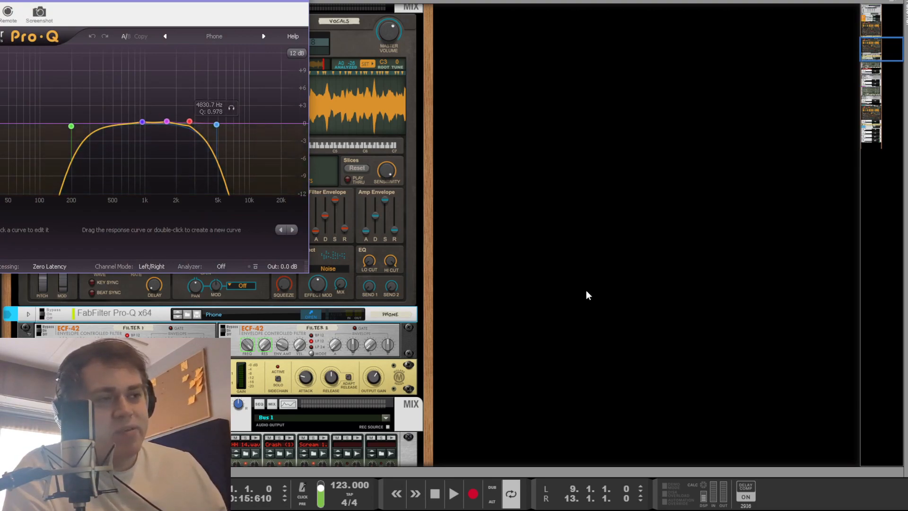
key("space")
left_click_drag(239, 154, 50, 80)
left_click(235, 229)
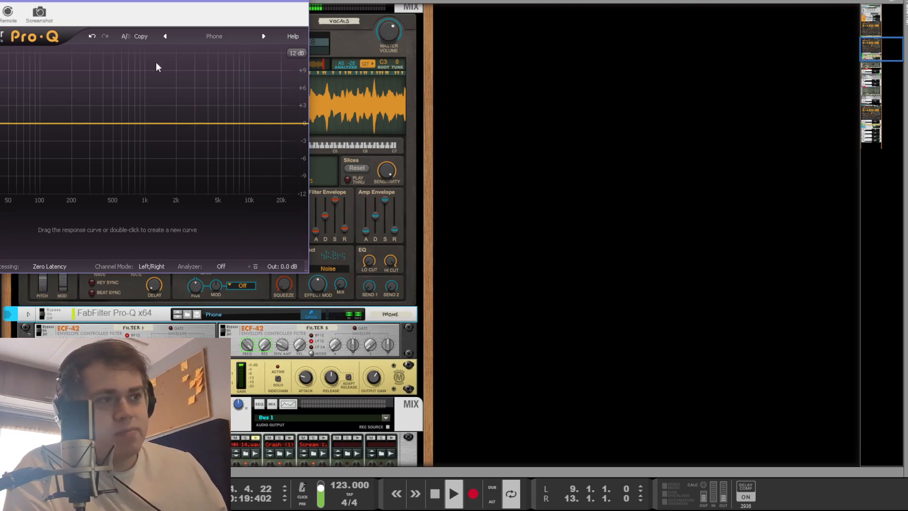
key("ctrl+z")
left_click(572, 285)
key("space")
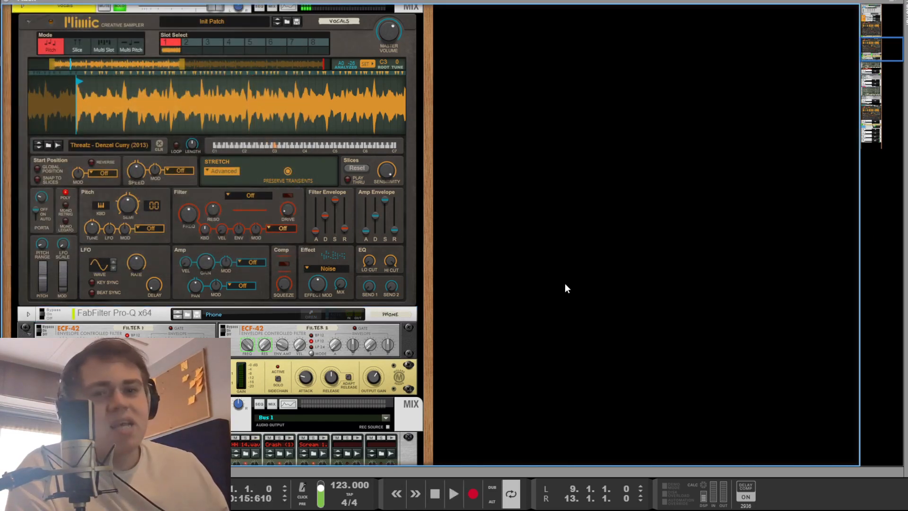
Try the frequency control of the vocals' second ECF-42 filter and audition the result briefly
scroll(507, 333, "down", 3)
left_click_drag(247, 239, 248, 311)
key("space")
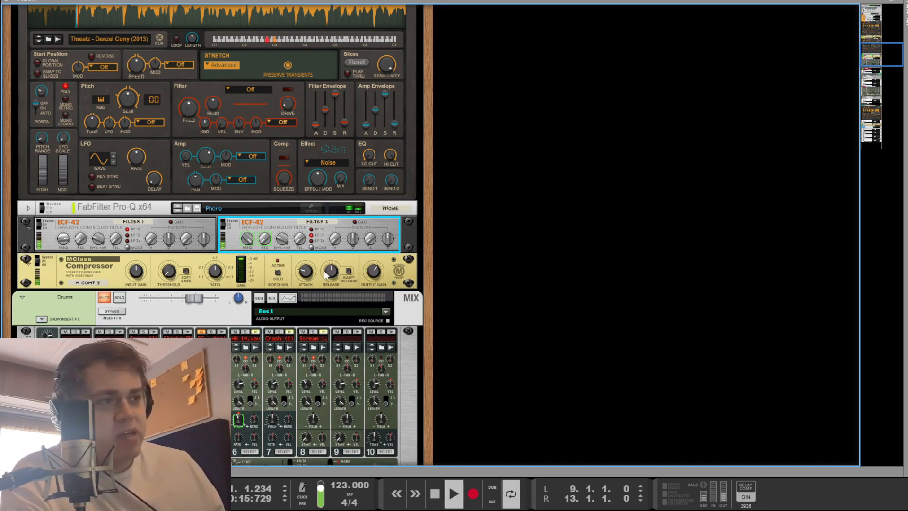
key("space")
Play the soloed vocals from just after bar 4 and watch the automated ECF-42 filter in the rack
key("Tab")
left_click(259, 48)
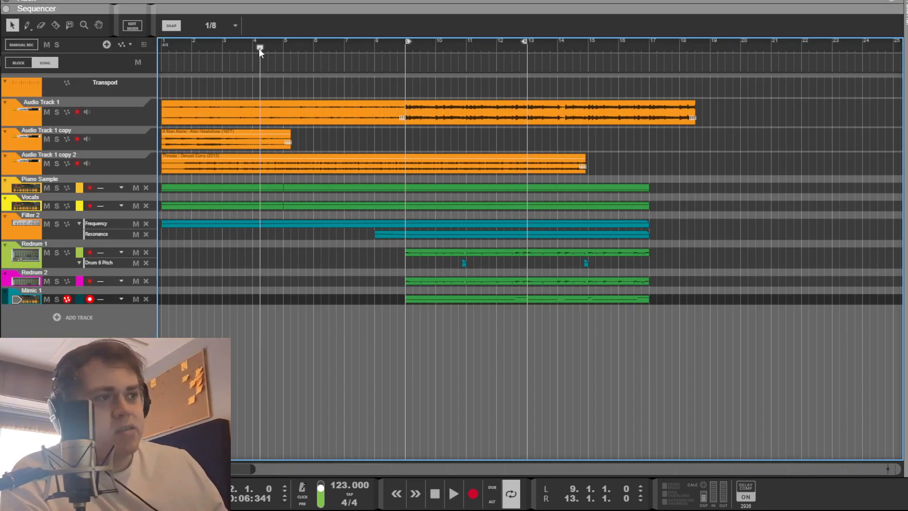
key("space")
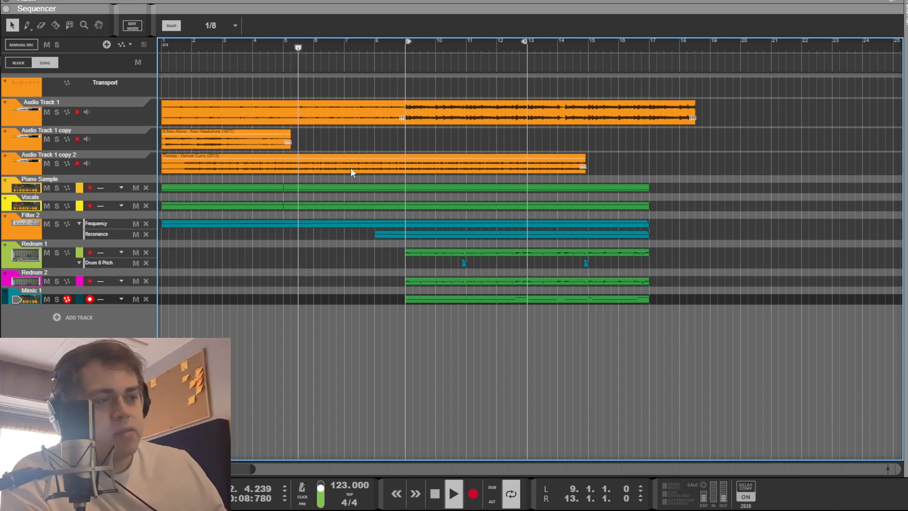
key("Tab")
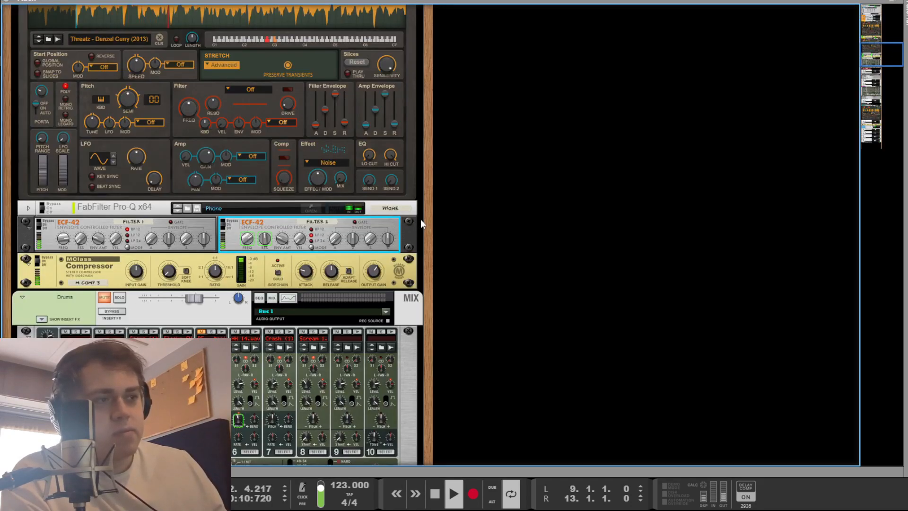
left_click(495, 240)
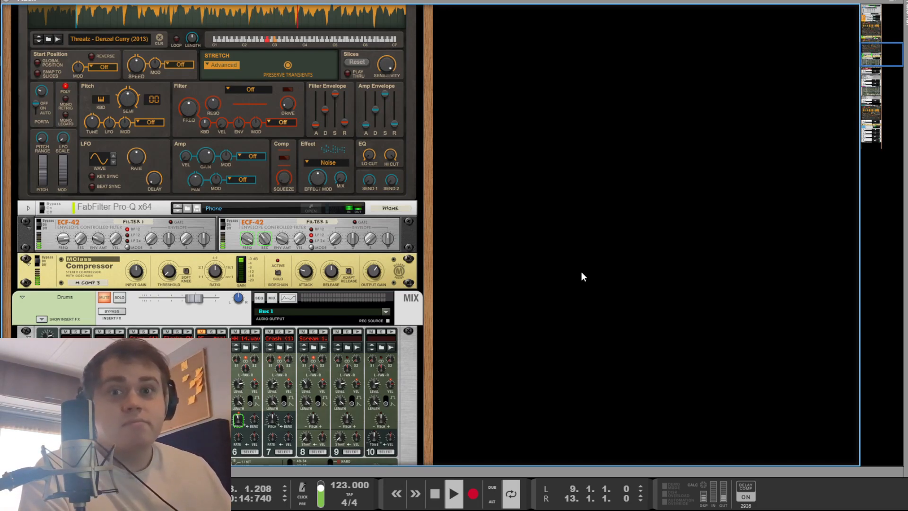
Turn off the Vocals solo and play the song towards bar 9, checking the mixer levels and the sequencer
key("F5")
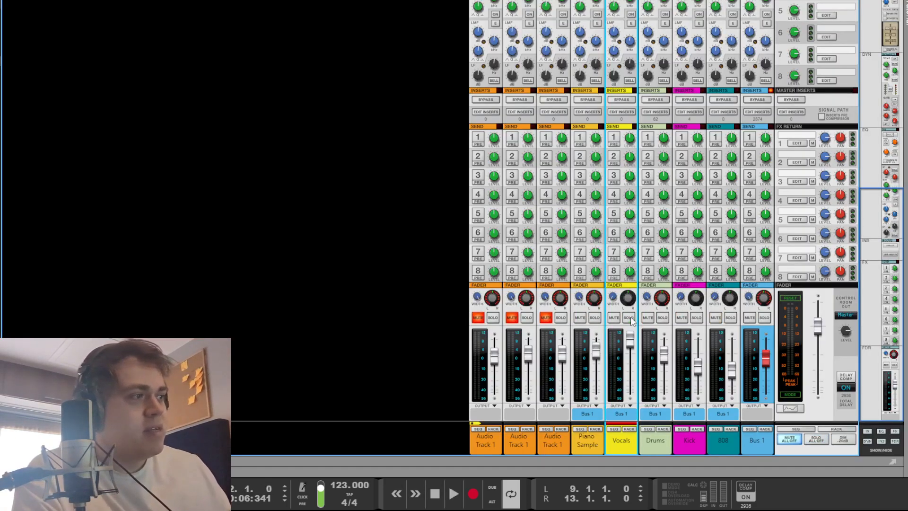
key("F7")
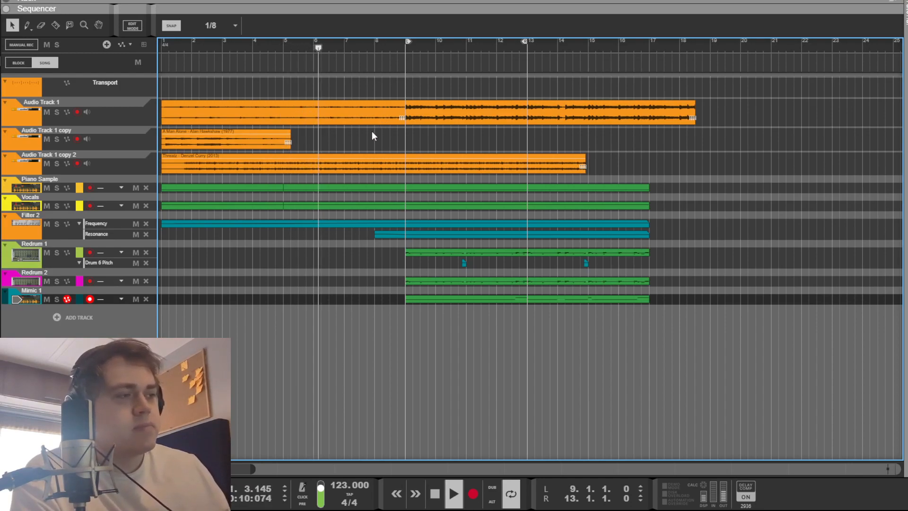
key("F5")
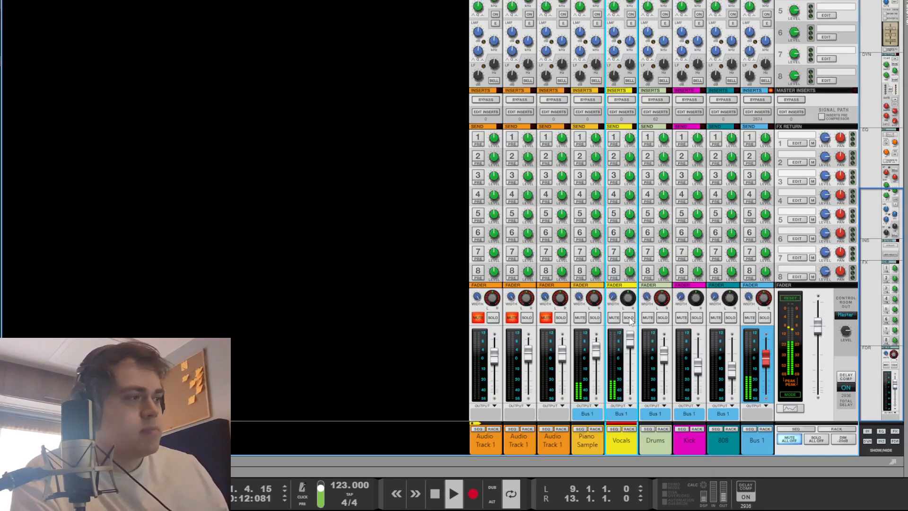
key("F7")
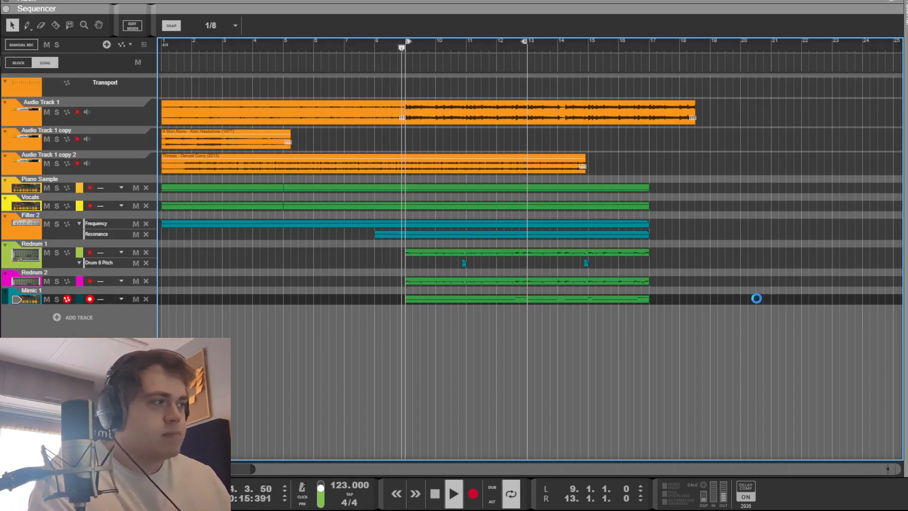
Listen to the Piano Sample and Vocals soloed together, clear all solos and check the 808 channel's fader level
key("F5")
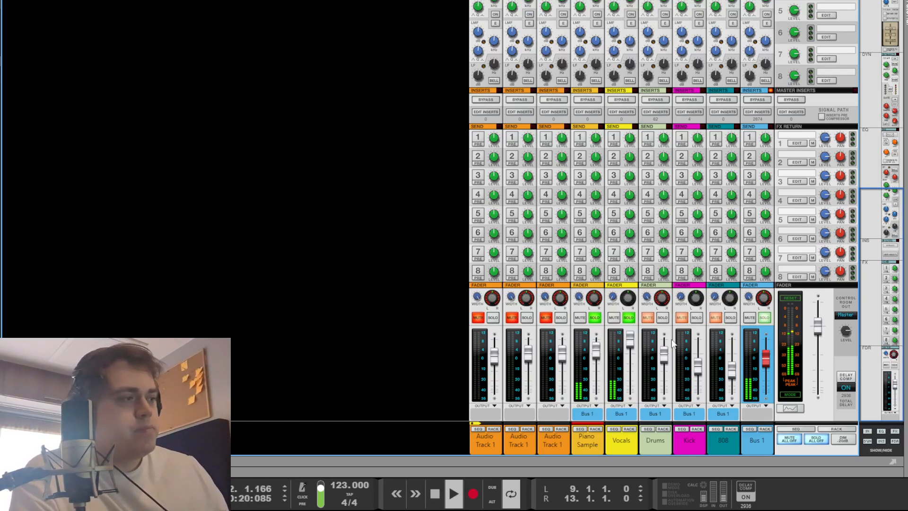
left_click(816, 440)
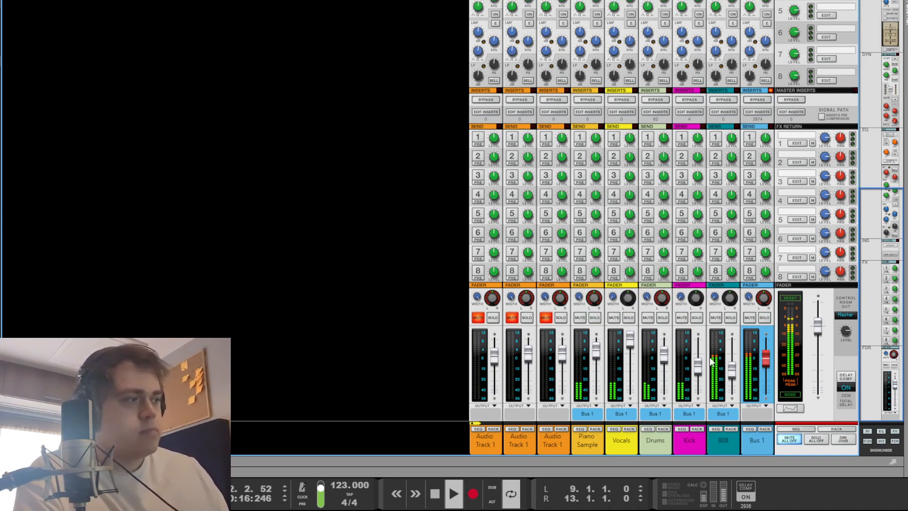
left_click(732, 378)
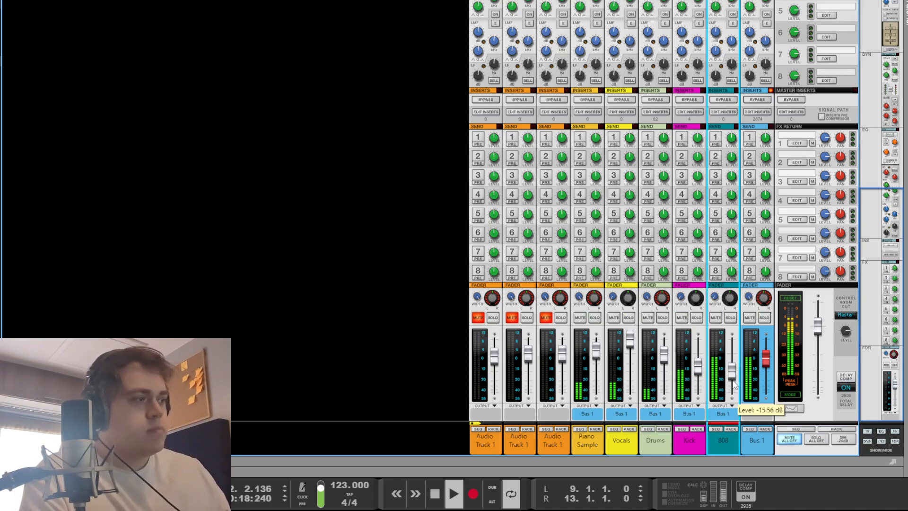
Extend the loop's right locator to bar 17 and place the playhead at bar 13
key("F7")
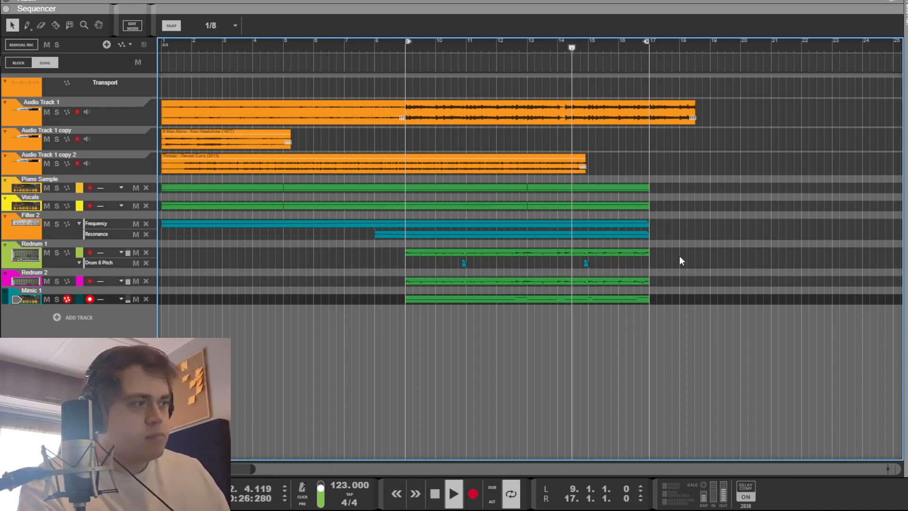
left_click(528, 42)
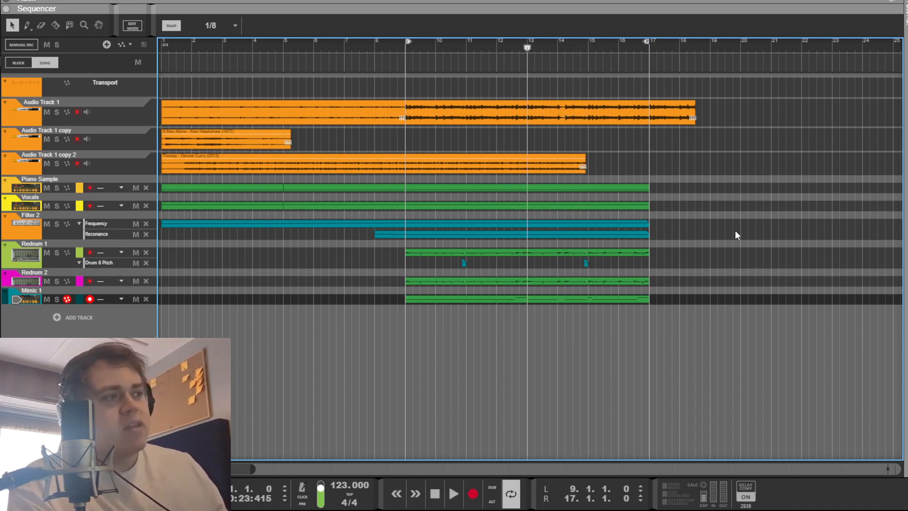
left_click(558, 303)
left_click(584, 356)
Audition the full beat from bar 13 twice, stopping playback after each pass
key("space")
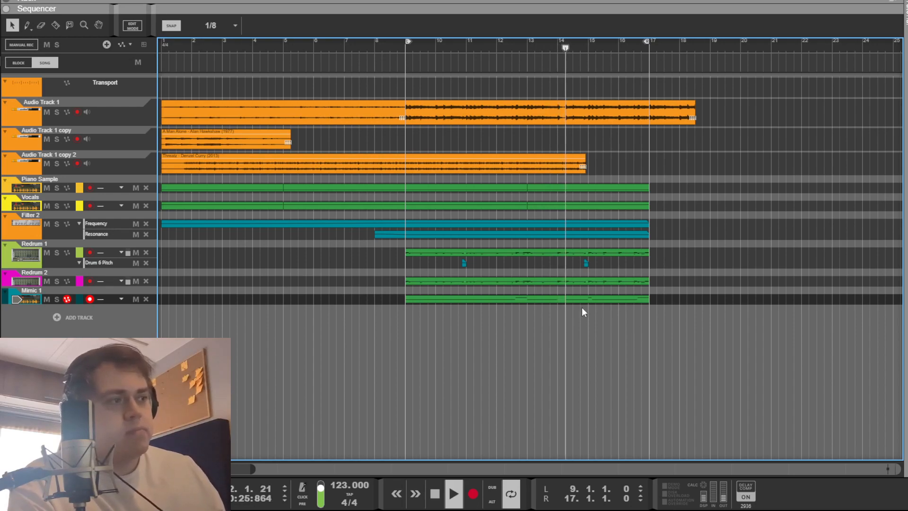
key("space")
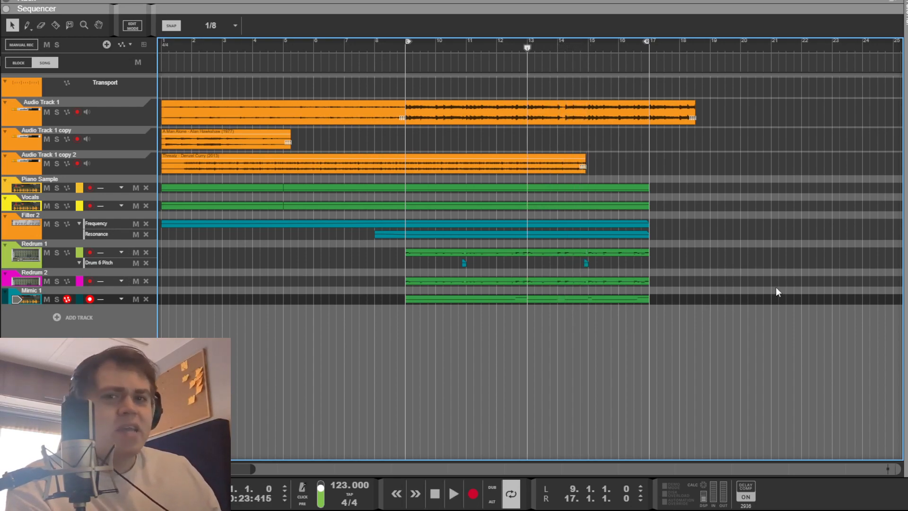
key("space")
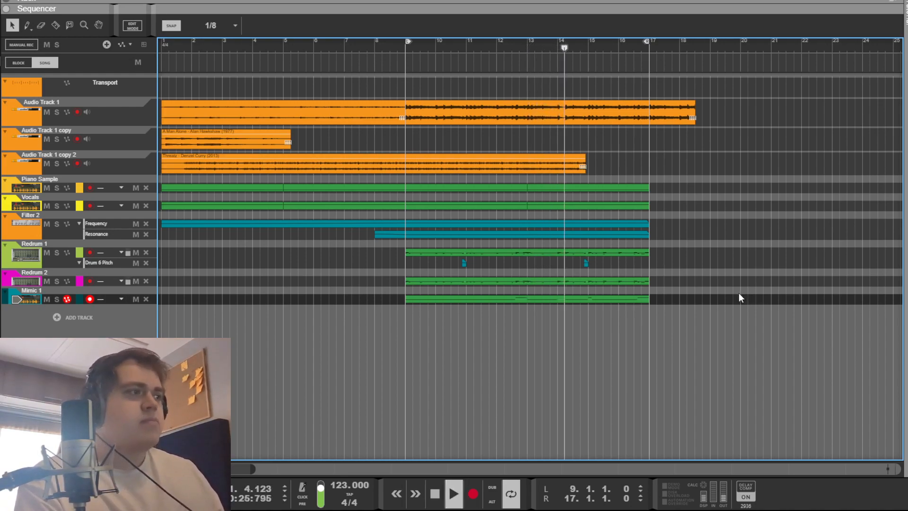
key("space")
Solo the Drums and Kick channels in the mixer
key("F6")
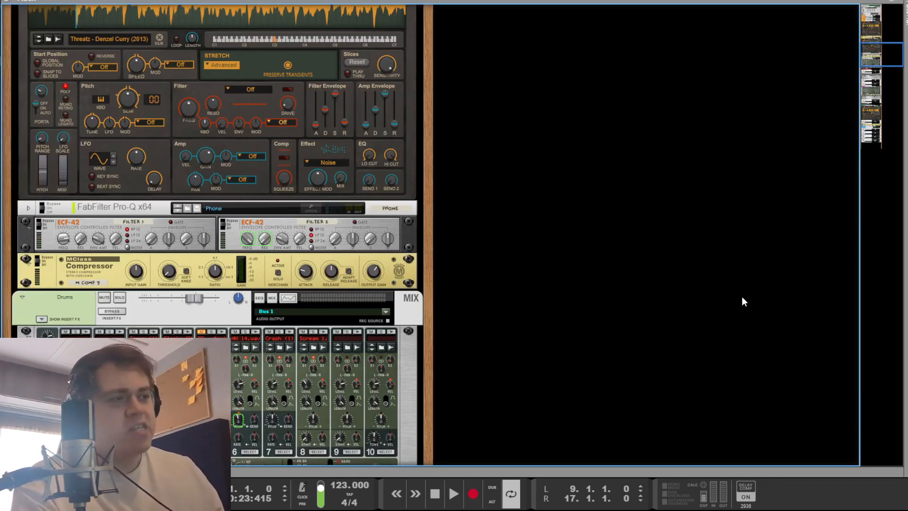
key("F7")
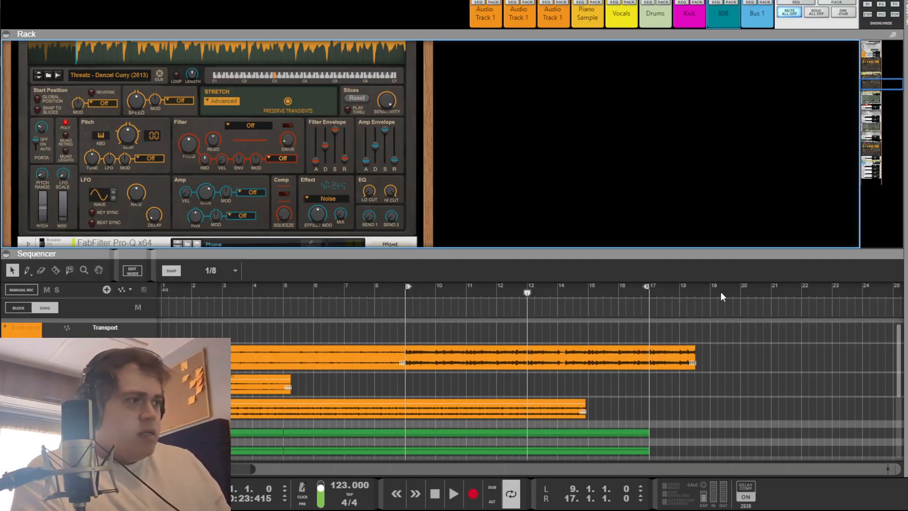
key("F5")
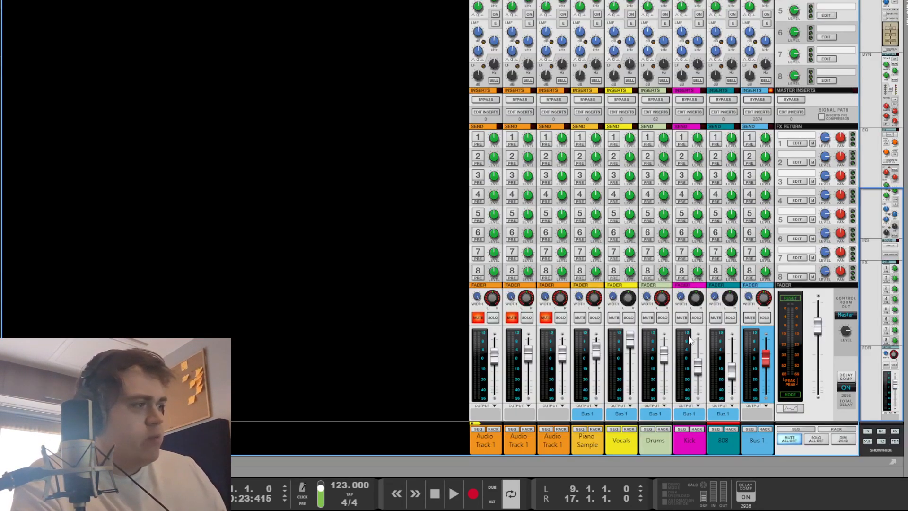
left_click(663, 318)
left_click(696, 318)
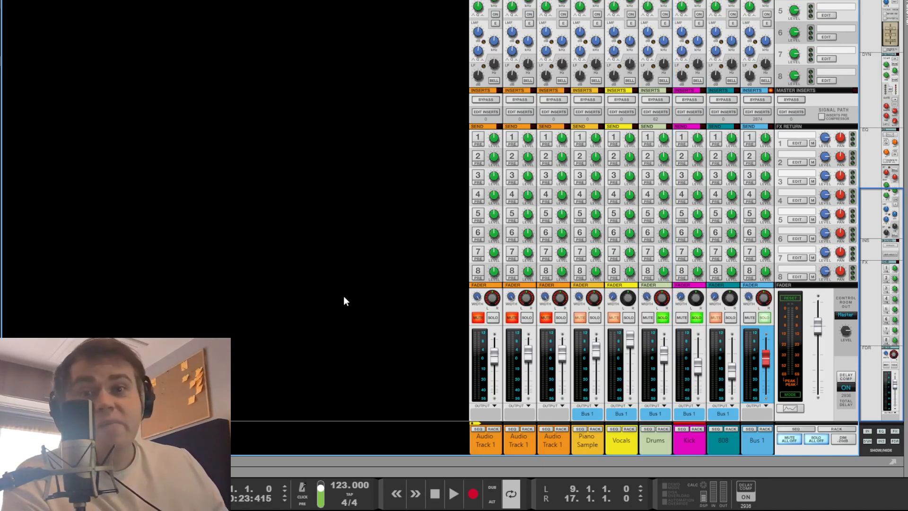
Audition the soloed Drums and Kick while viewing the Drums channel's Redrum in the rack, stopping playback after each pass
key("F6")
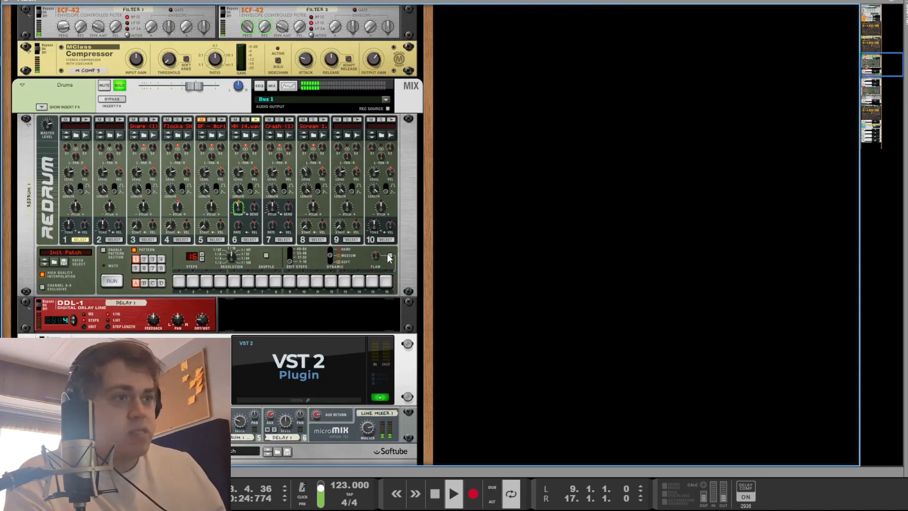
key("space")
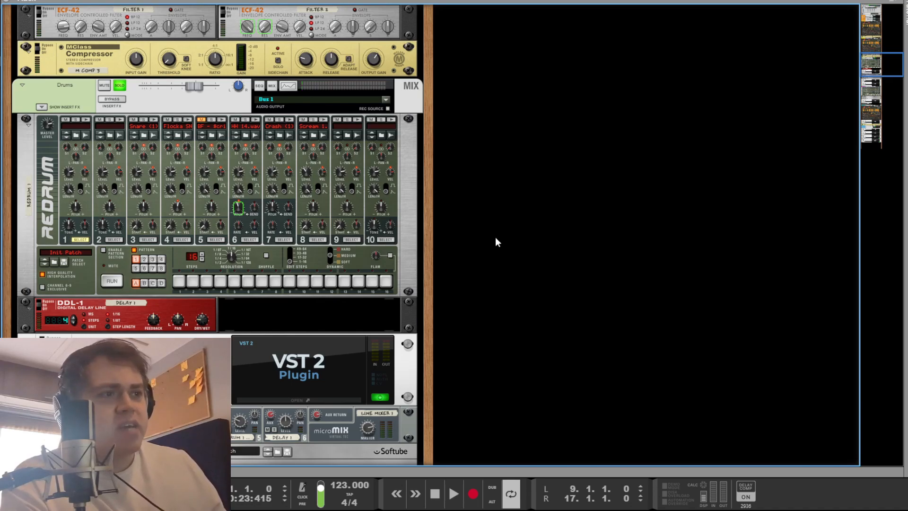
scroll(495, 239, "down", 5)
scroll(492, 241, "up", 5)
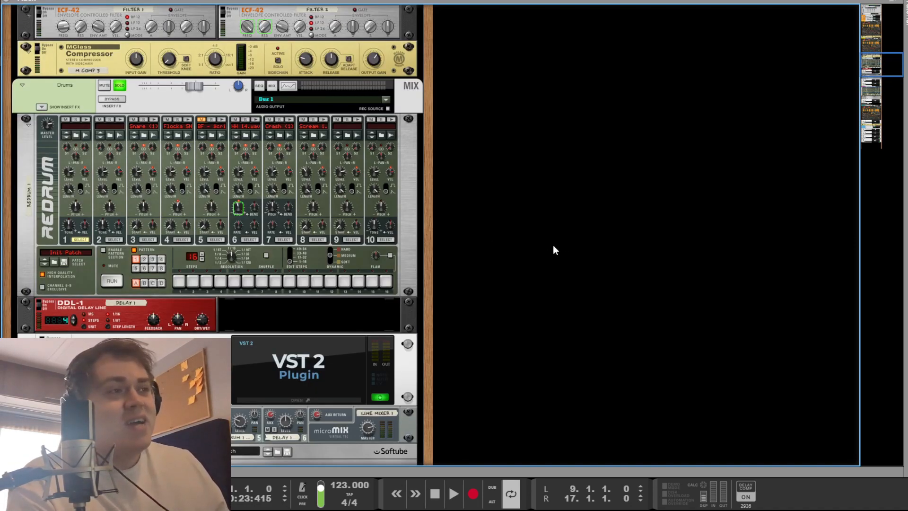
key("space")
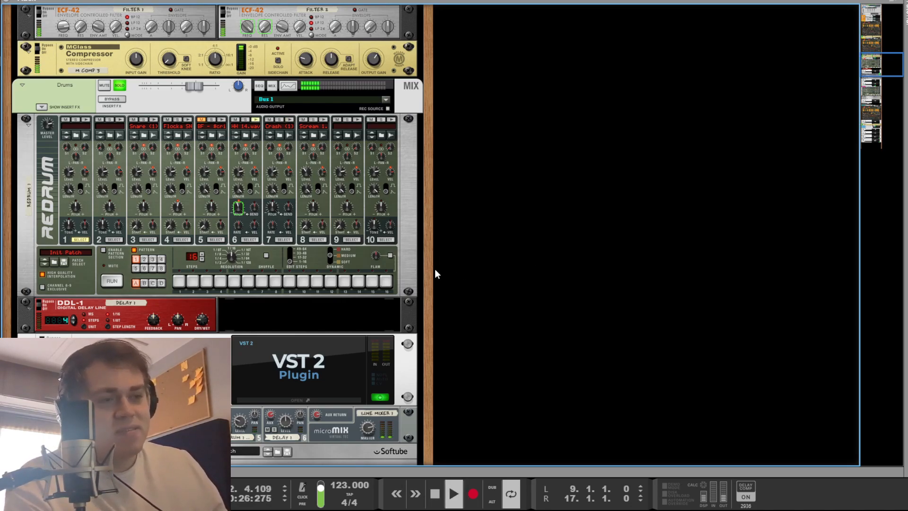
key("space")
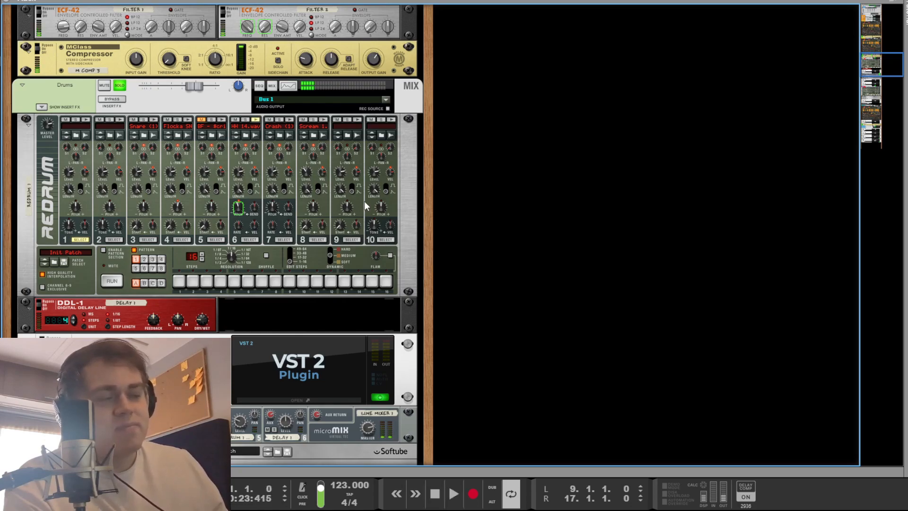
Preview the Crash sample on Redrum drum 7, play the drums and check the cabling at the back of the rack
left_click(291, 121)
left_click(586, 256)
key("space")
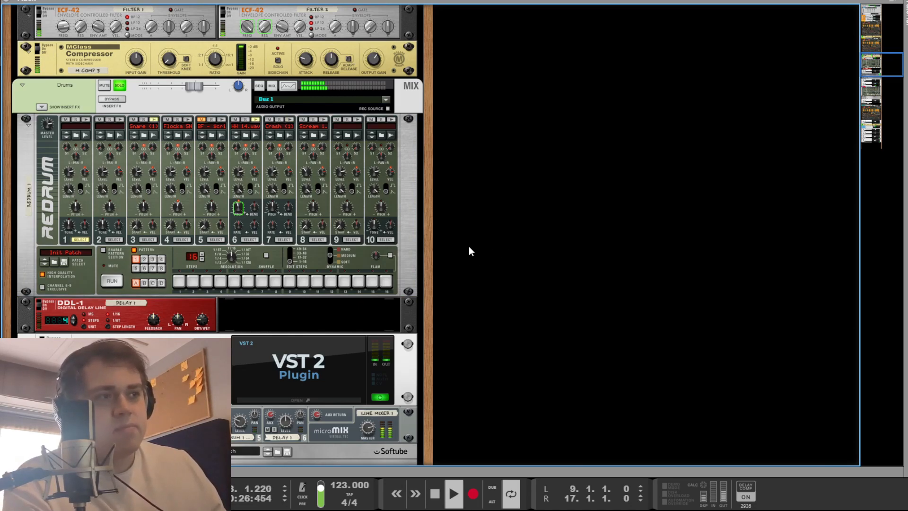
key("Tab")
key("Tab")
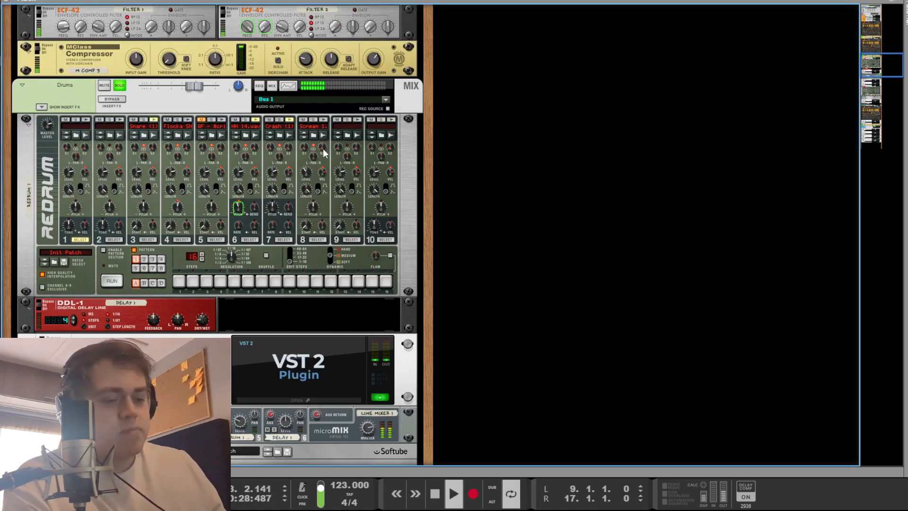
Place the playhead at bar 9 in the sequencer and restart playback with the rack in view
key("F7")
key("space")
left_click(406, 46)
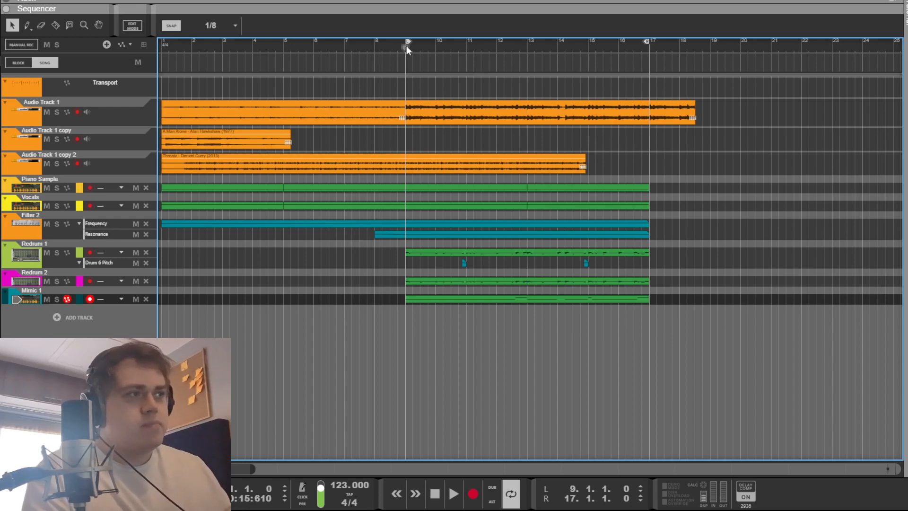
key("space")
key("F6")
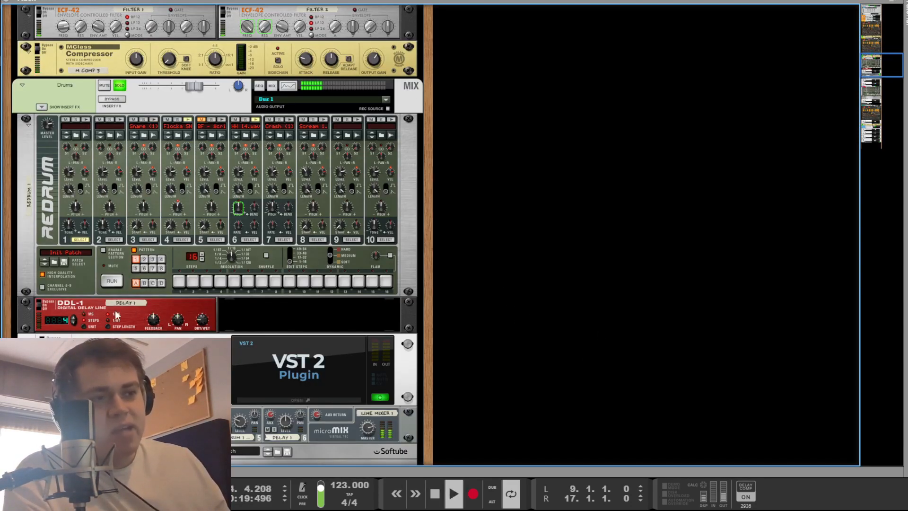
Examine the effects chain below the Drums Redrum and view The Glue 64's interface while the drums play
scroll(120, 315, "down", 7)
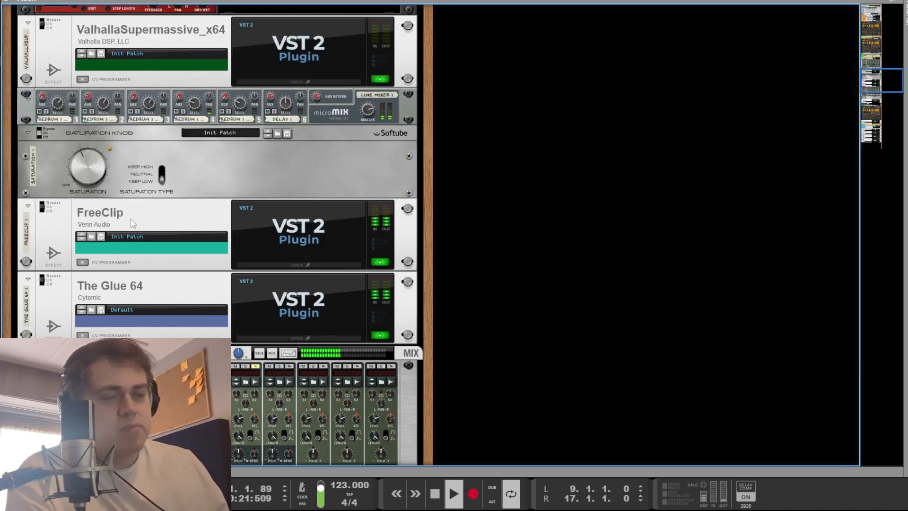
scroll(131, 225, "up", 2)
key("space")
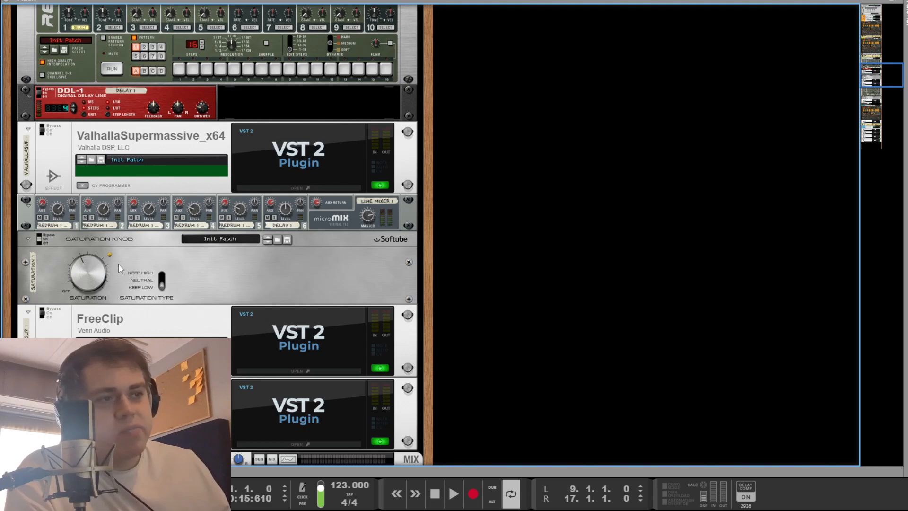
scroll(121, 262, "down", 2)
left_click(298, 338)
key("space")
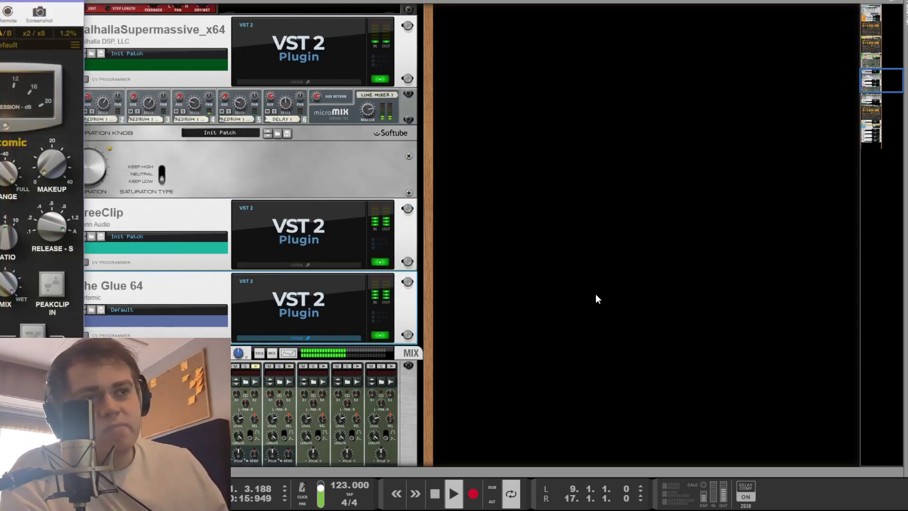
left_click(553, 286)
Stop playback and locate the Kick channel's Redrum, Saturation Knob and FabFilter Pro-Q in the rack
scroll(520, 288, "down", 6)
key("space")
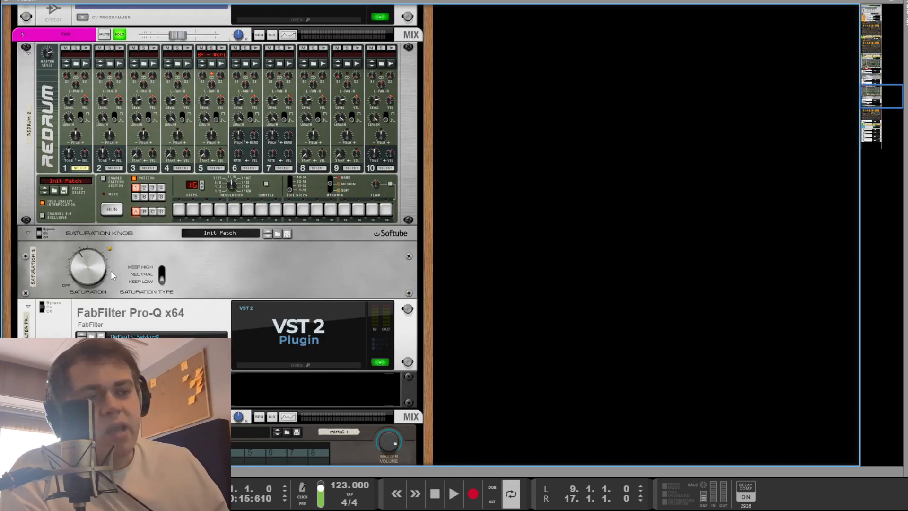
key("F5")
key("F6")
key("F7")
key("F5")
left_click(699, 429)
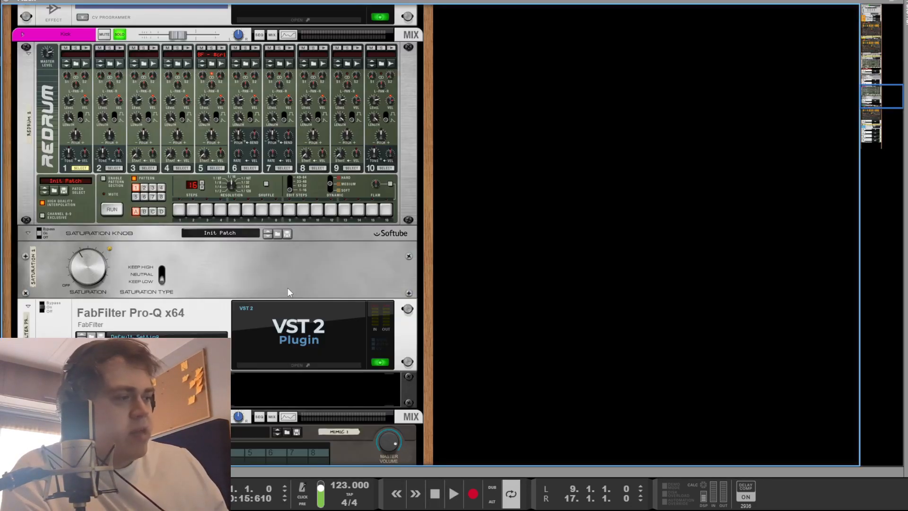
Compare the drums with Bus 1's insert effects bypassed and re-enabled, restarting playback between the two passes
scroll(303, 275, "down", 5)
scroll(297, 264, "up", 4)
key("space")
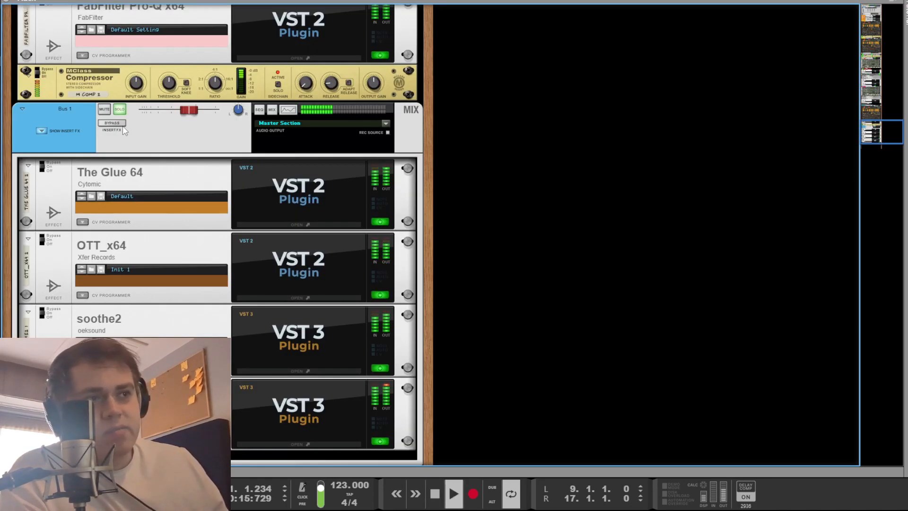
left_click(116, 124)
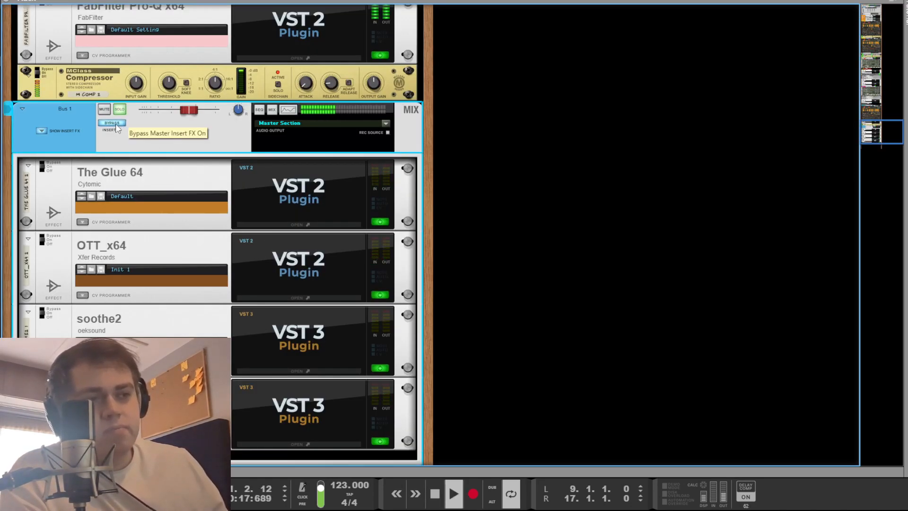
key("space")
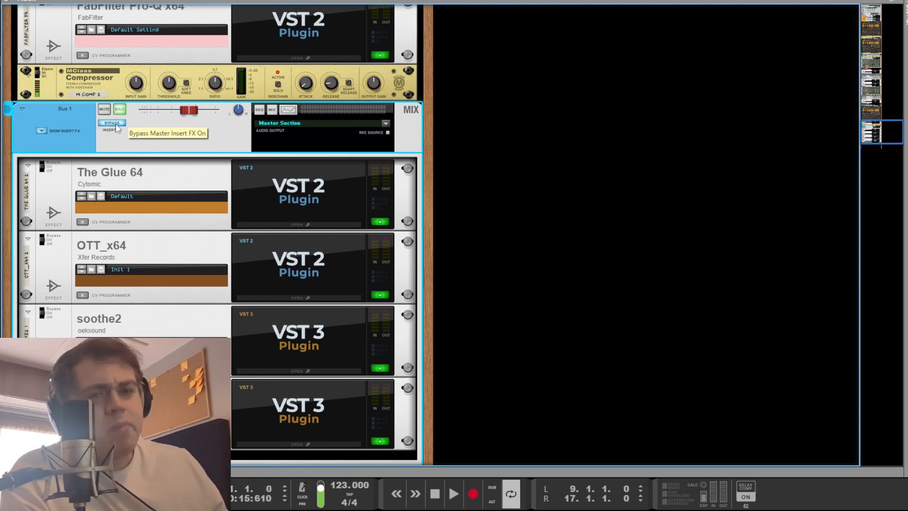
left_click(115, 123)
key("space")
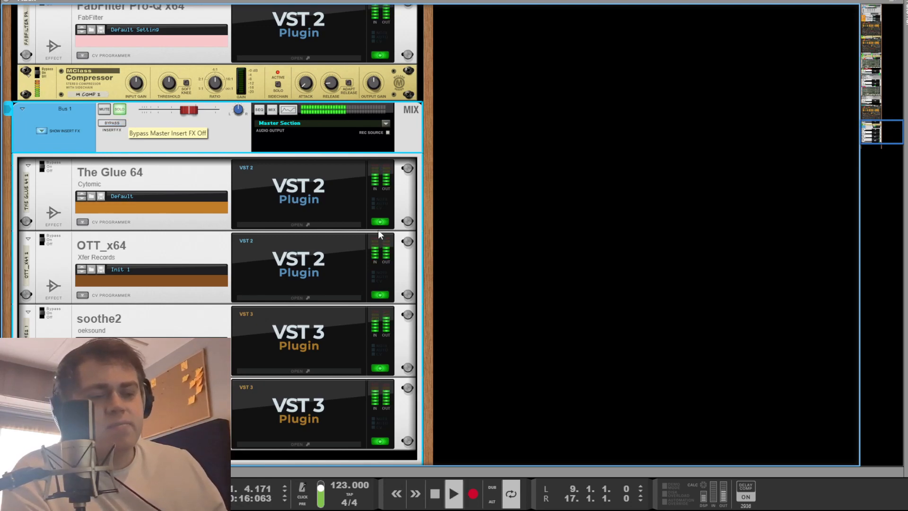
Add the 808 channel to the solo and show its Mimic sampler in the rack
key("F5")
left_click(731, 317)
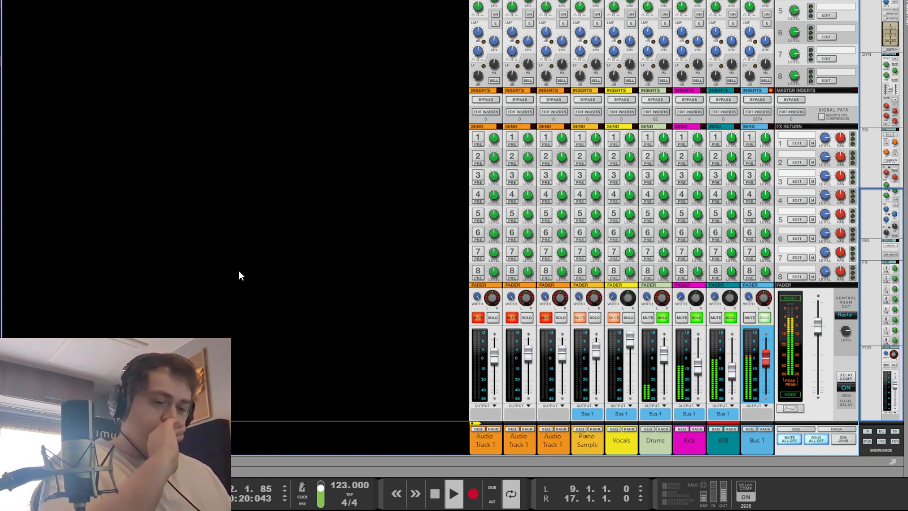
key("F6")
scroll(279, 276, "up", 2)
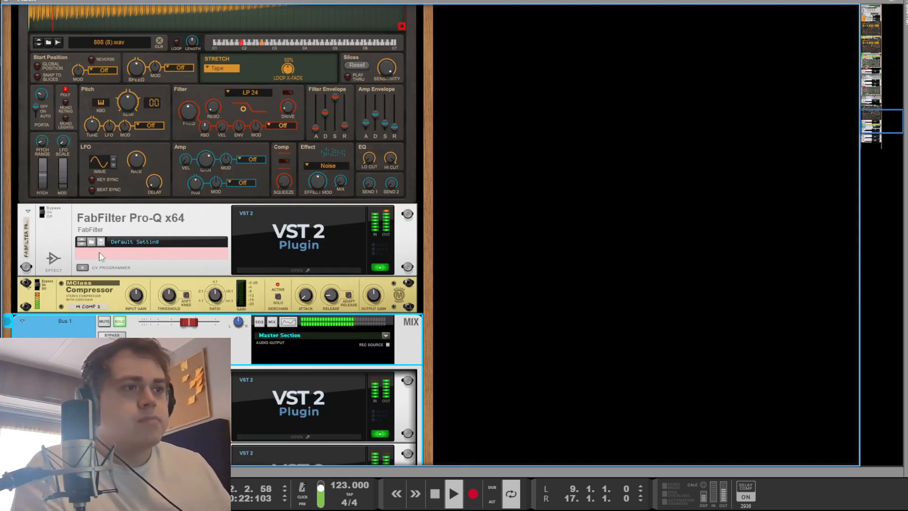
scroll(555, 308, "up", 1)
scroll(547, 310, "up", 2)
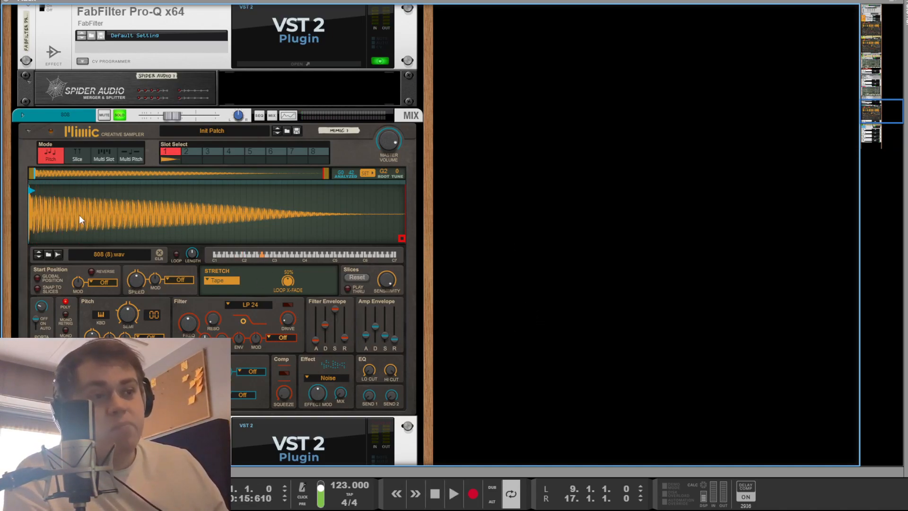
Open the 808's FabFilter Pro-Q, move its window fully into view and examine its two EQ bands
scroll(83, 221, "down", 4)
left_click(246, 230)
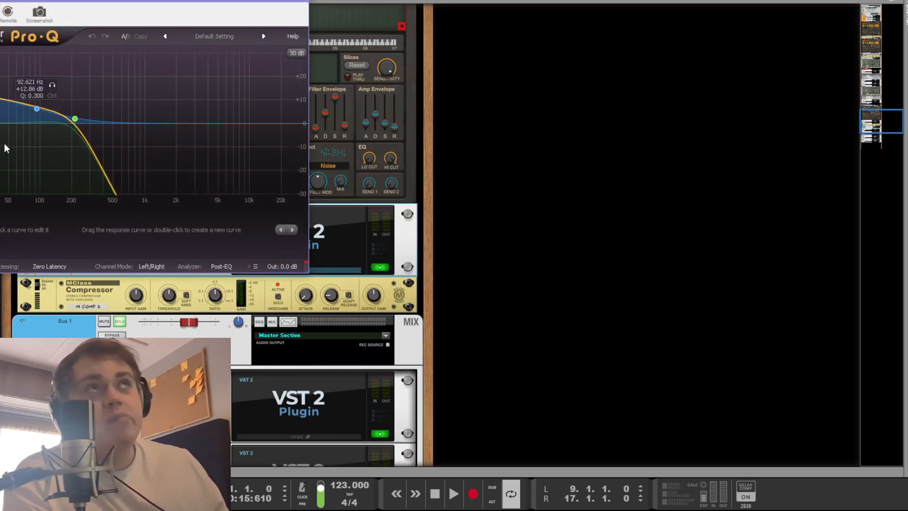
left_click_drag(78, 2, 187, 31)
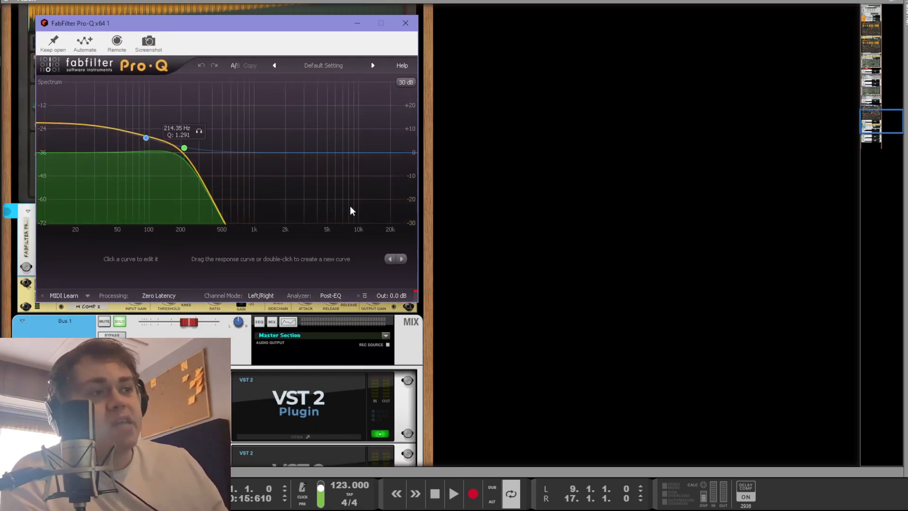
left_click_drag(249, 196, 113, 101)
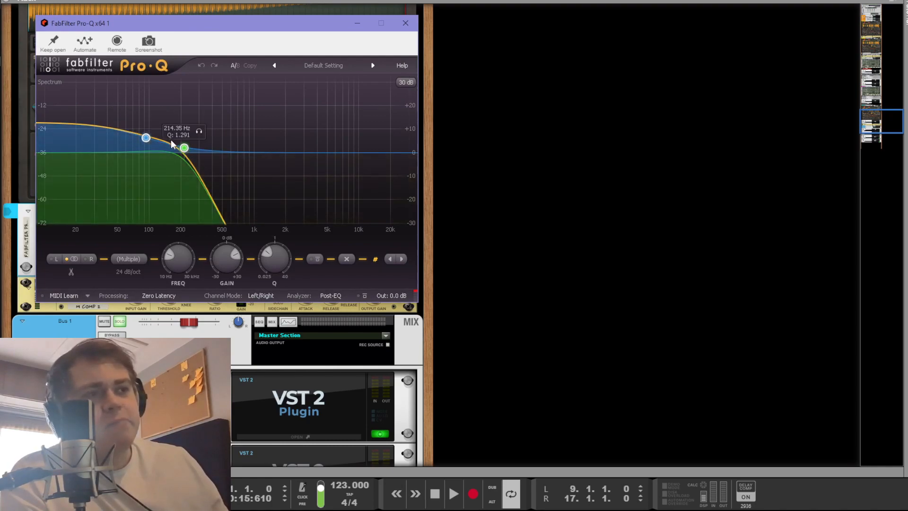
left_click_drag(239, 183, 134, 126)
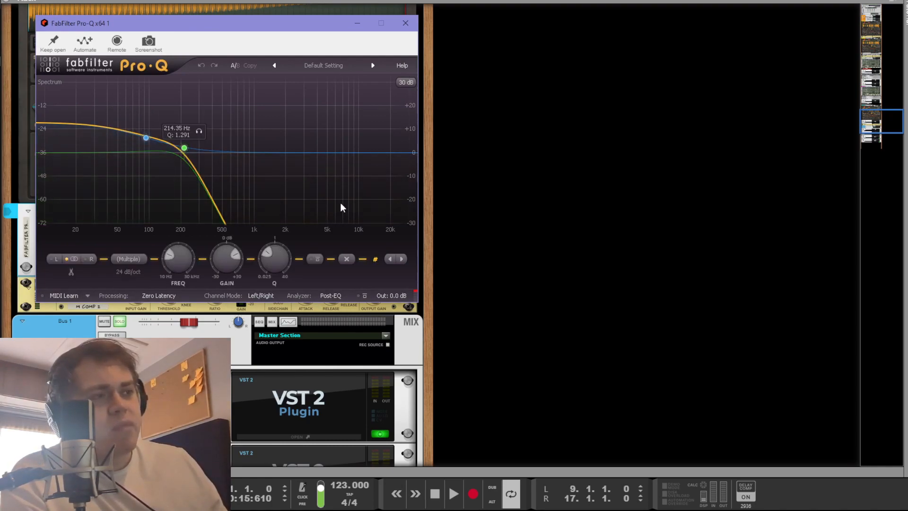
left_click(341, 208)
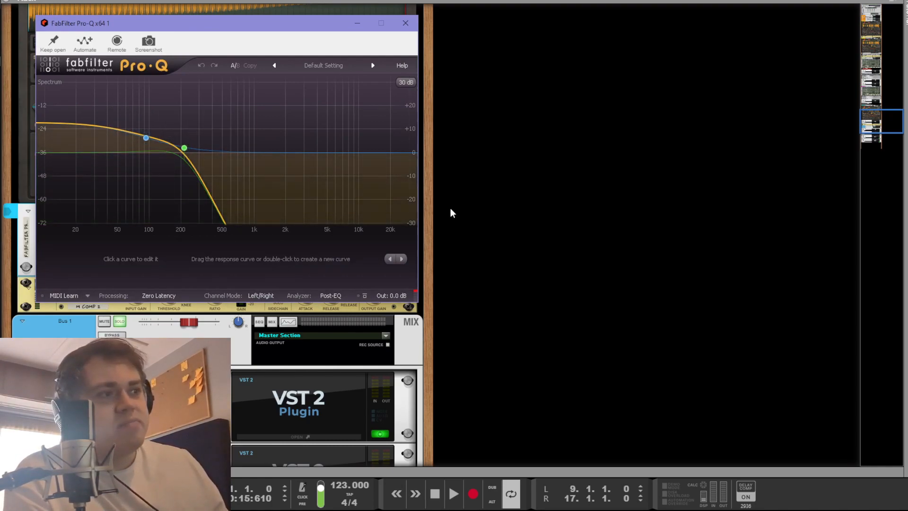
Compare the 808 with both Pro-Q bands bypassed and re-enabled during playback, finishing by stopping playback and leaving the equalizer
key("space")
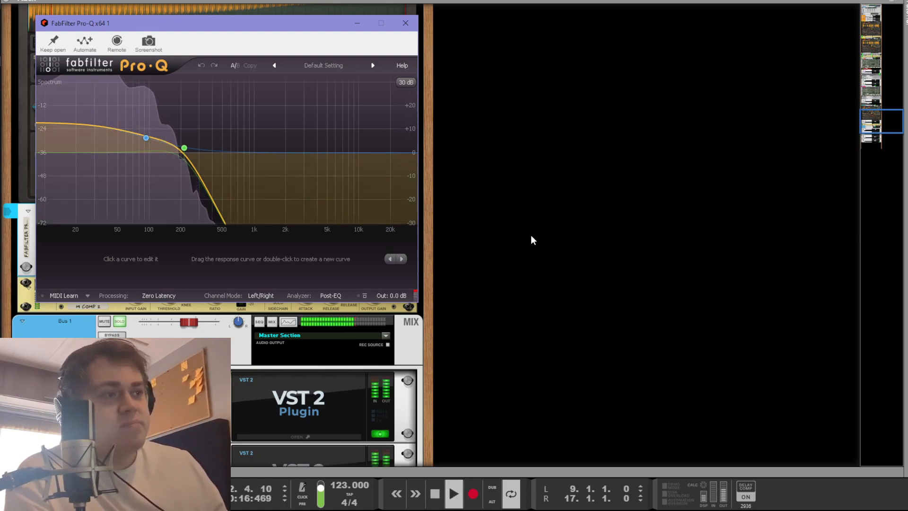
left_click(176, 154)
left_click(313, 259)
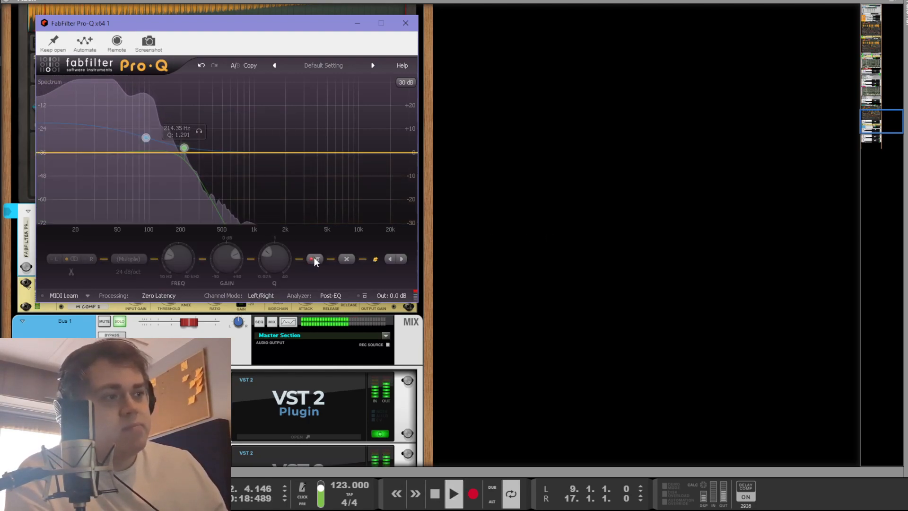
left_click(315, 260)
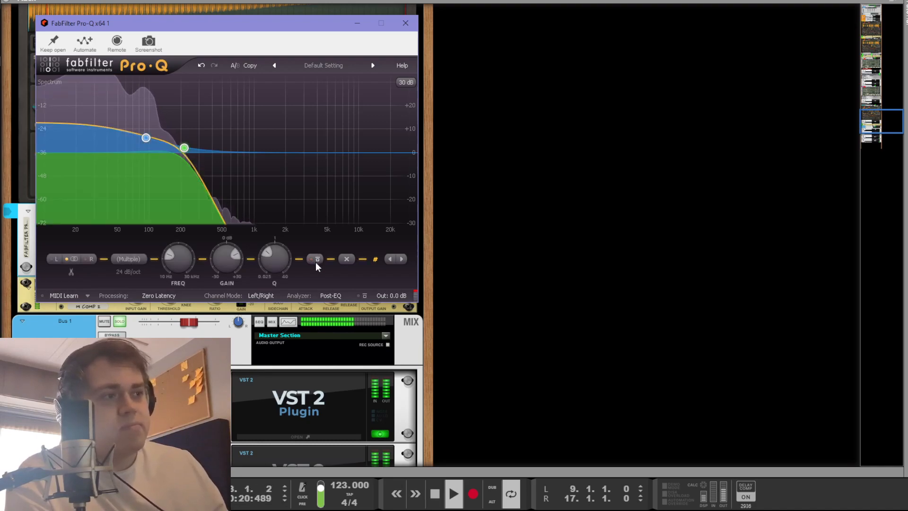
key("space")
left_click(603, 261)
Play the soloed drums and 808 while checking the 808's MClass Compressor and its wiring at the back of the rack
key("F5")
key("space")
key("F6")
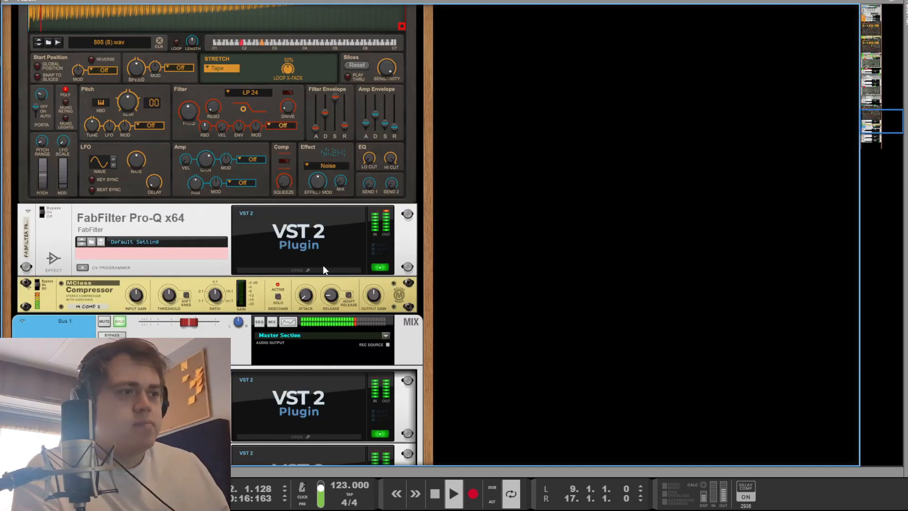
key("Tab")
key("Tab")
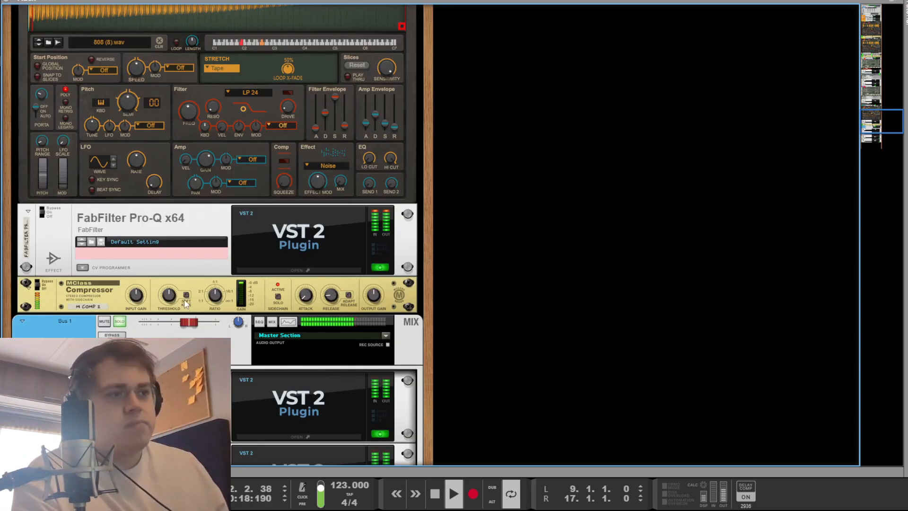
key("space")
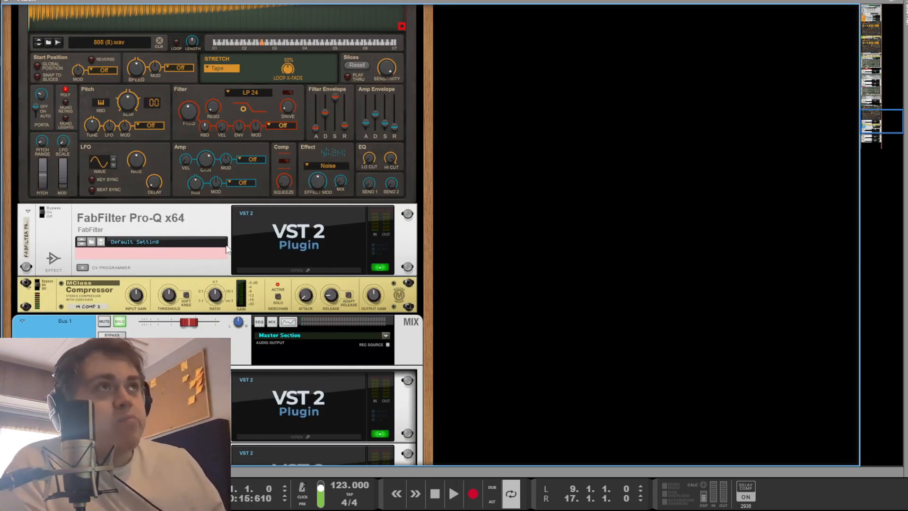
Recheck the 808 compressor's rear sidechain cabling and watch its front panel with the soloed channels playing again
scroll(202, 257, "down", 4)
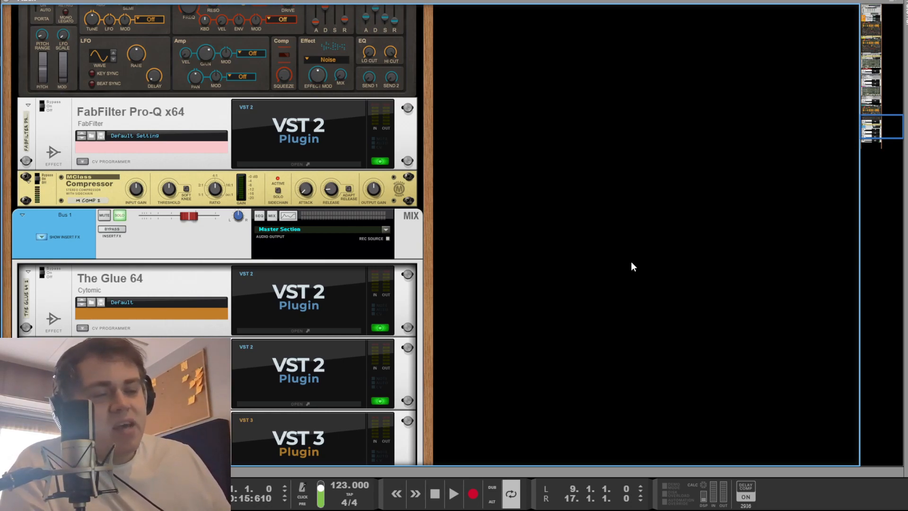
key("Tab")
key("space")
key("Tab")
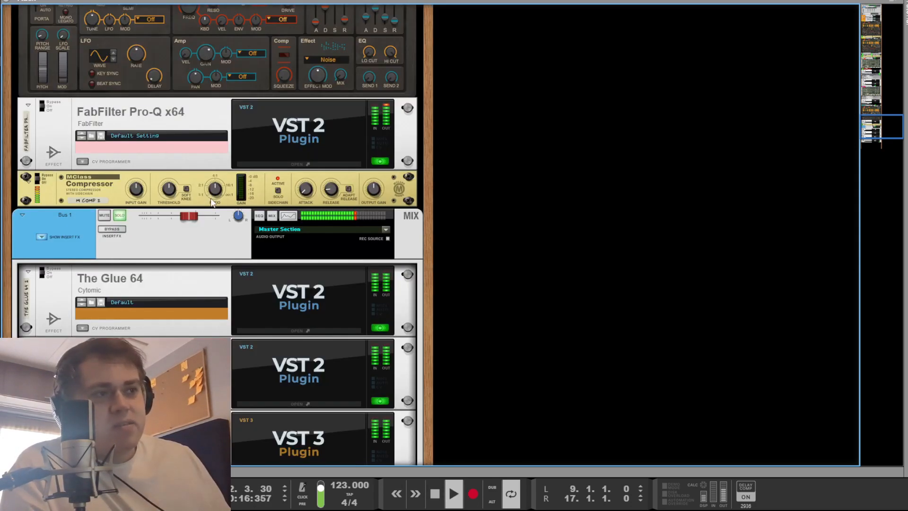
scroll(539, 266, "up", 3)
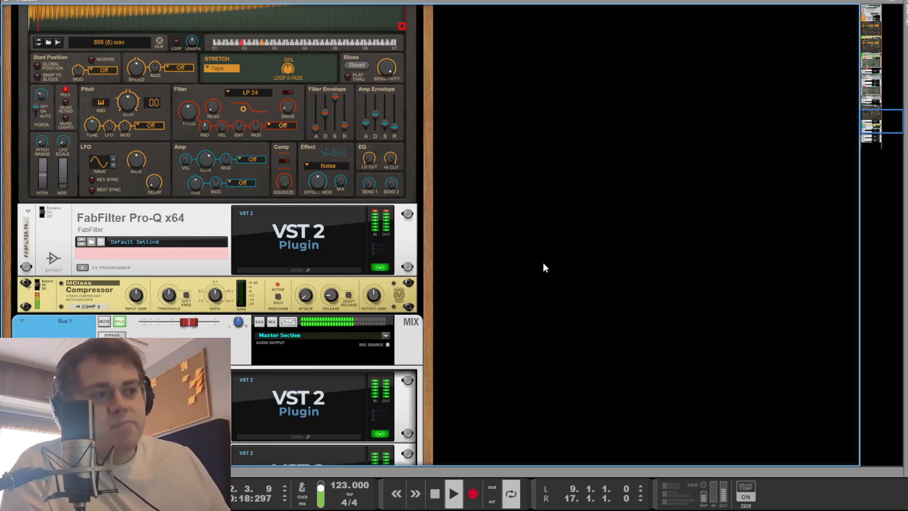
Compare the 808 with its MClass Compressor bypassed and enabled during playback, finishing with playback stopped
key("space")
left_click(23, 297)
key("space")
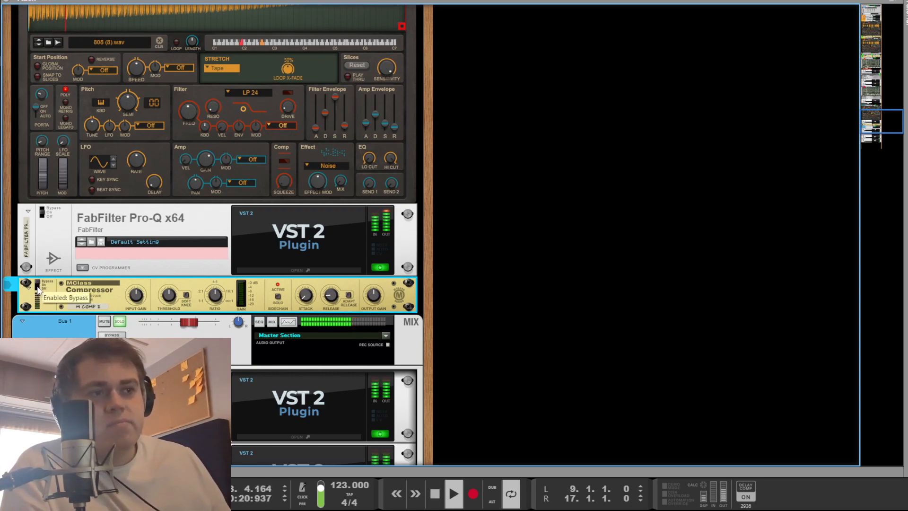
left_click(583, 320)
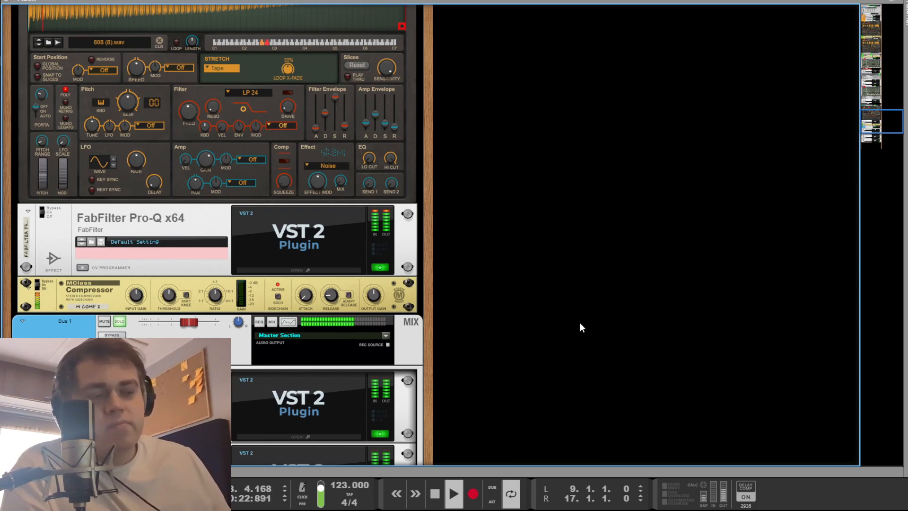
key("space")
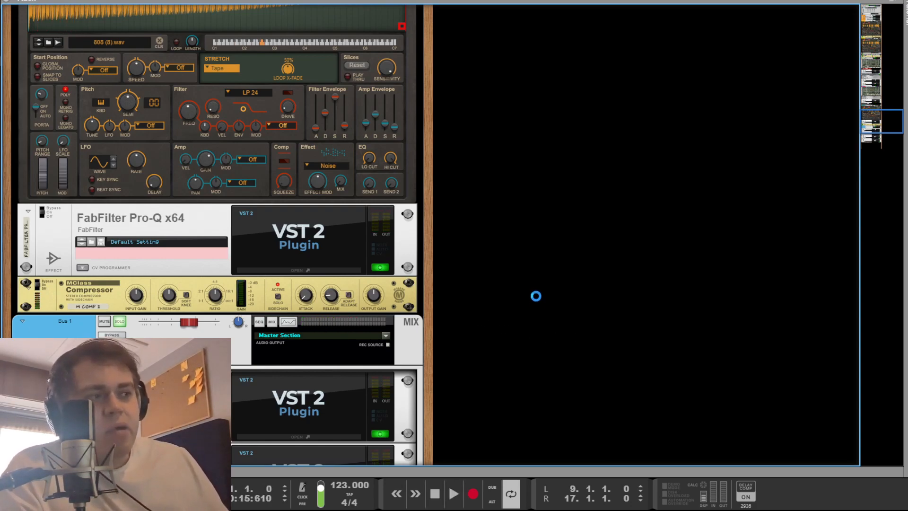
Recheck the 808's Mimic sampler during playback, and clear all channel solos before returning to Bus 1's insert effects
scroll(465, 307, "up", 3)
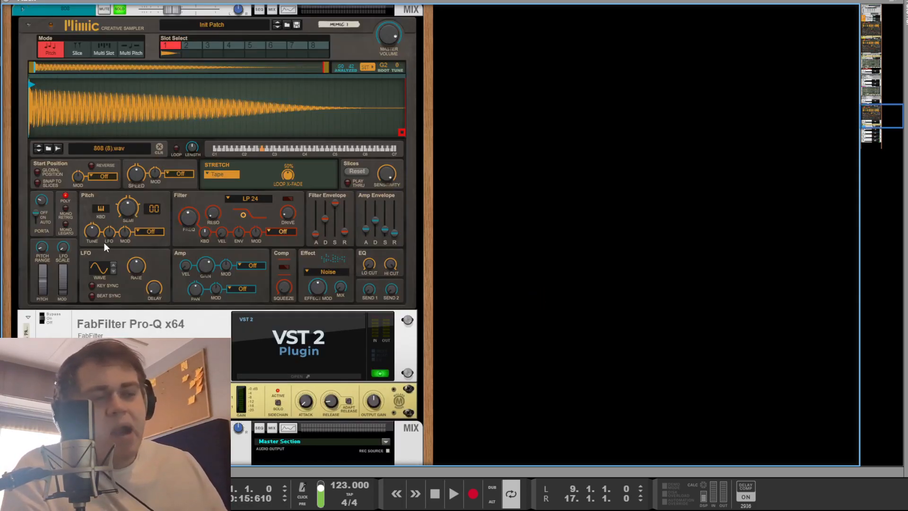
key("space")
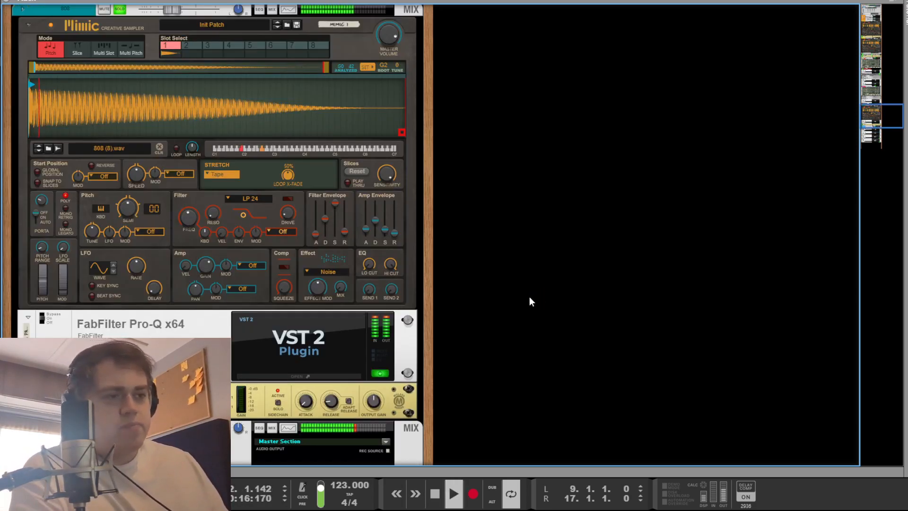
scroll(530, 300, "down", 4)
key("F5")
left_click(816, 439)
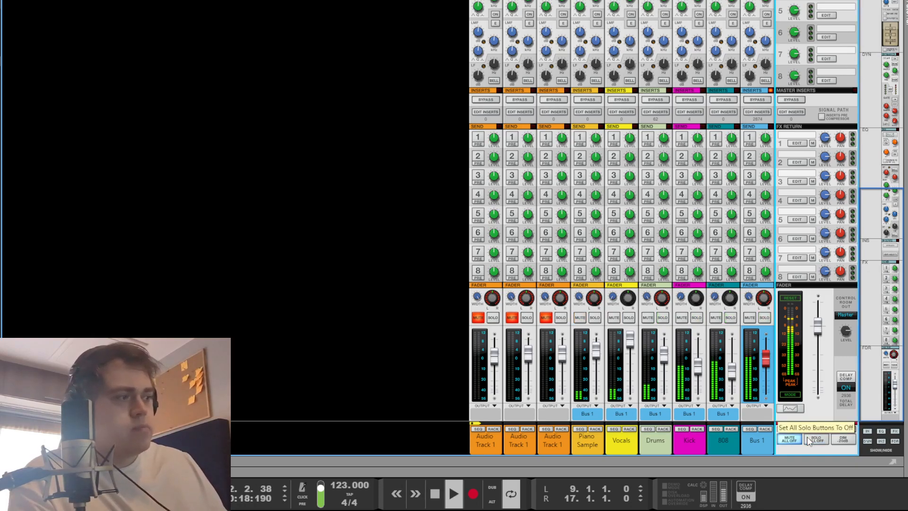
key("F6")
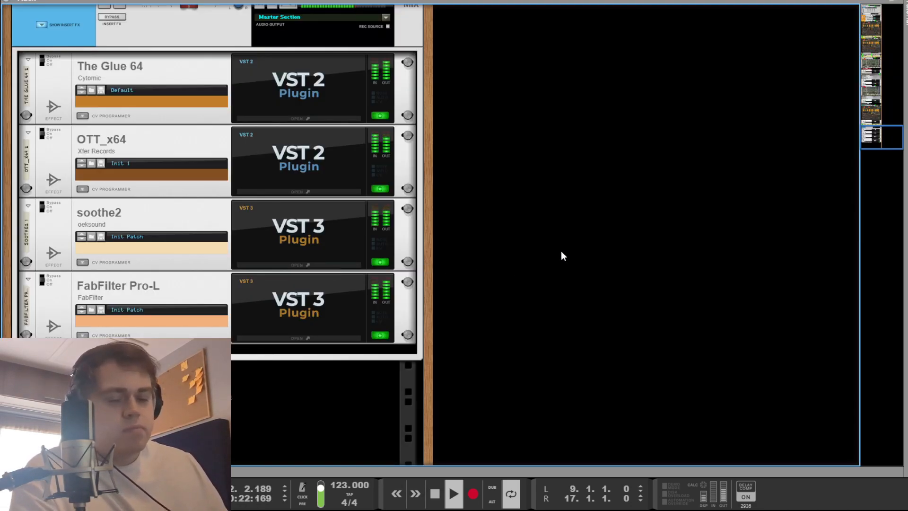
key("space")
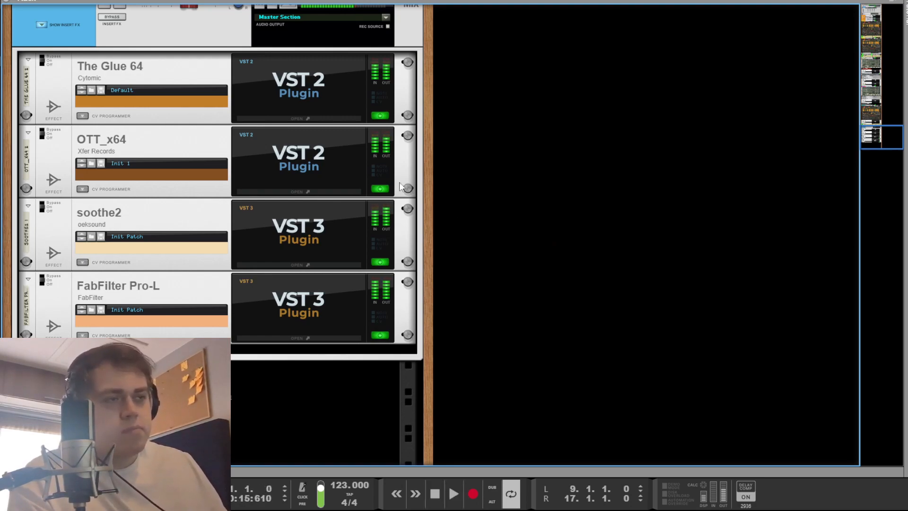
Open the OTT plug-in on Bus 1, move its window fully into view and play the full beat through it
scroll(462, 208, "up", 3)
scroll(481, 227, "down", 3)
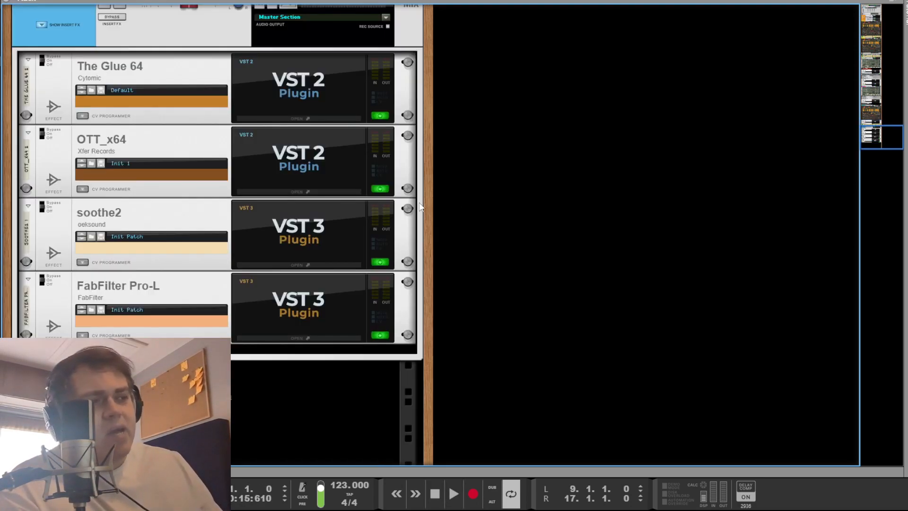
left_click_drag(427, 197, 438, 243)
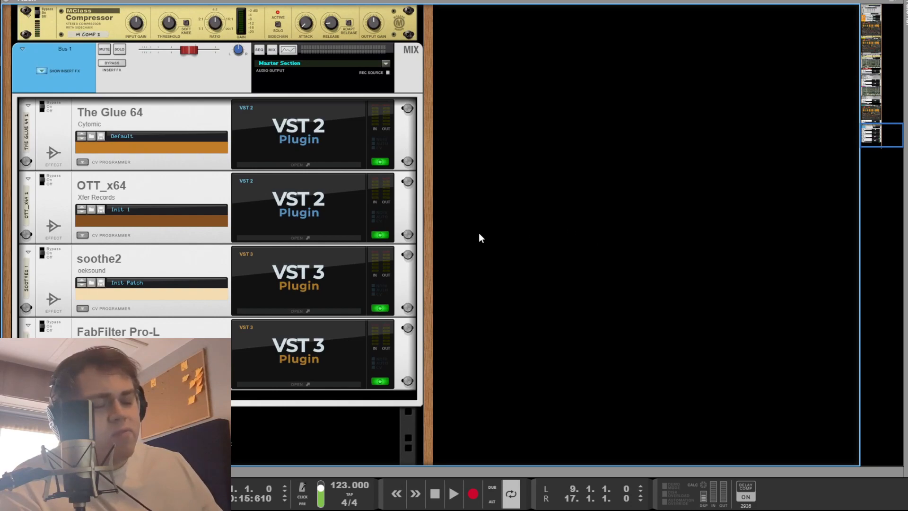
left_click(342, 165)
left_click_drag(29, 8, 77, 1)
left_click(468, 236)
left_click(305, 217)
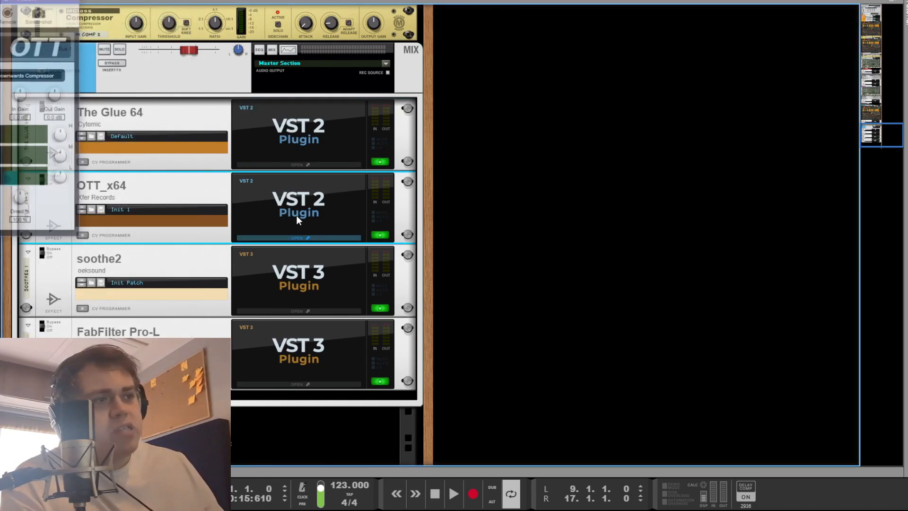
left_click_drag(0, 0, 195, 47)
key("space")
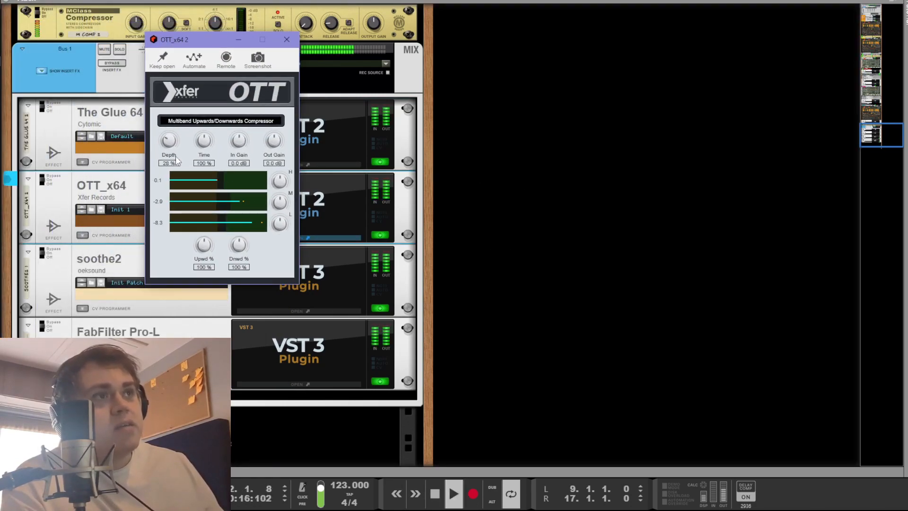
Audition OTT with its Depth at 90%, lower the Depth again, and leave the plug-in with playback stopped
double_click(169, 141)
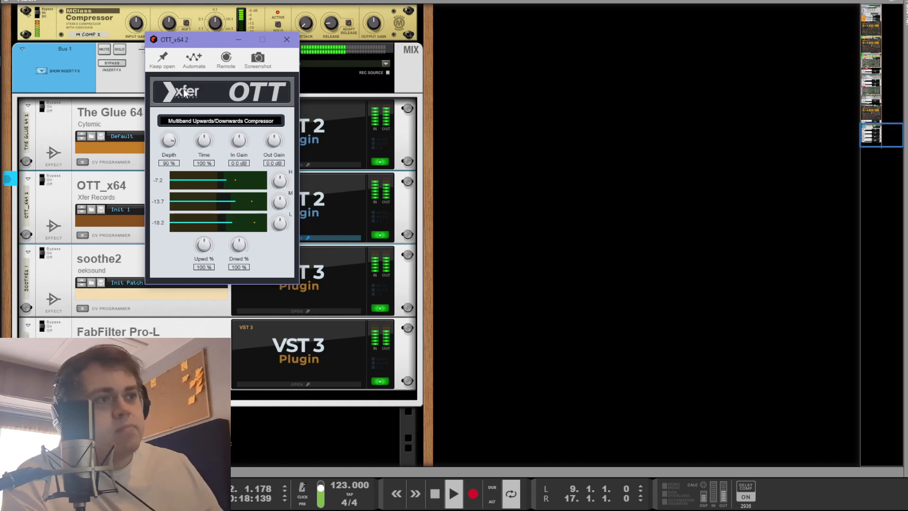
left_click_drag(170, 141, 214, 227)
left_click(578, 242)
key("space")
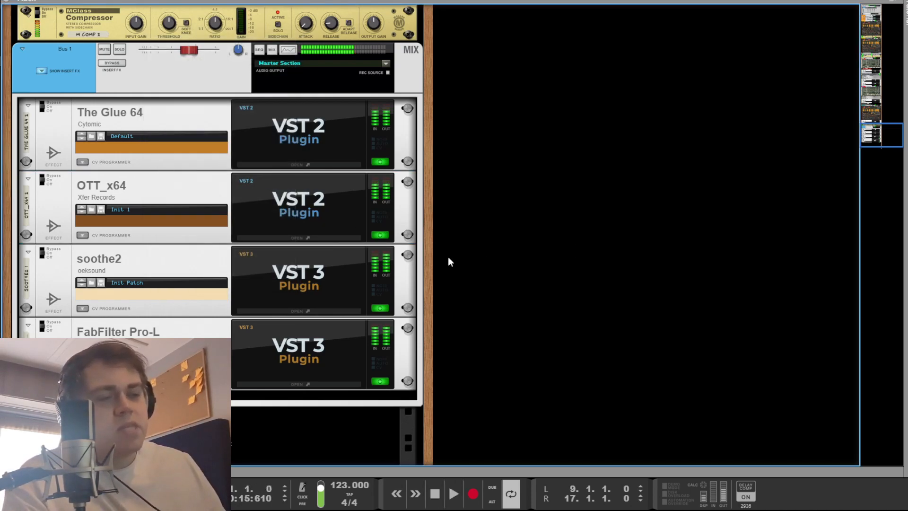
Open Bus 1's soothe2 during playback and audition its delta signal, switching delta on and off
left_click(320, 279)
key("space")
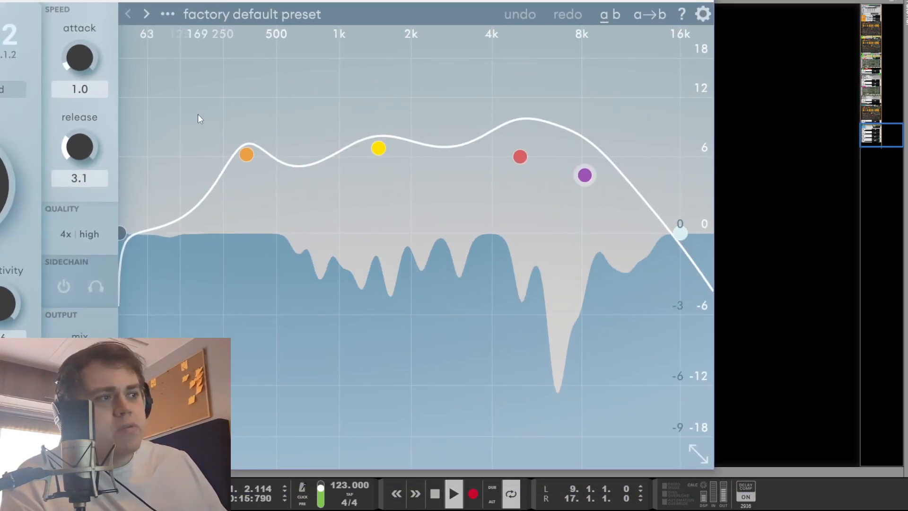
left_click(79, 432)
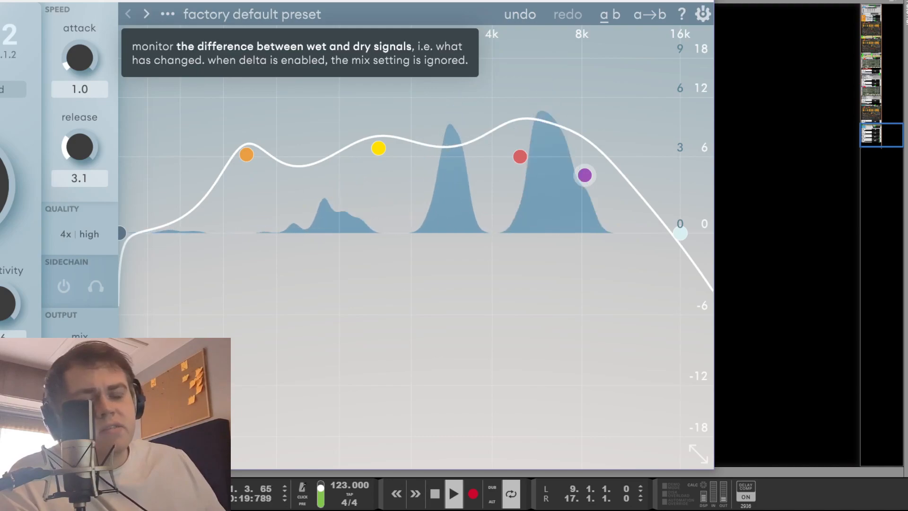
left_click(79, 420)
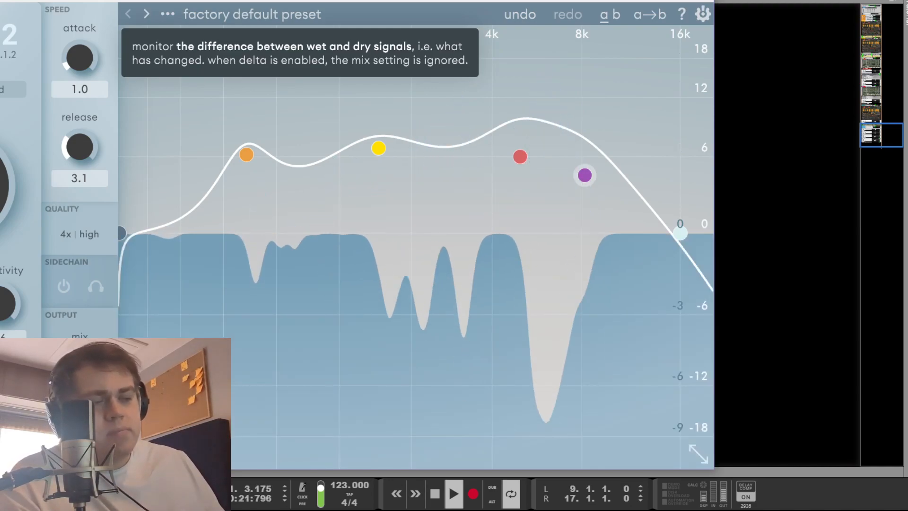
Compare the mix with soothe2 bypassed and enabled, replay it with the processing on, and leave the plug-in
left_click(80, 445)
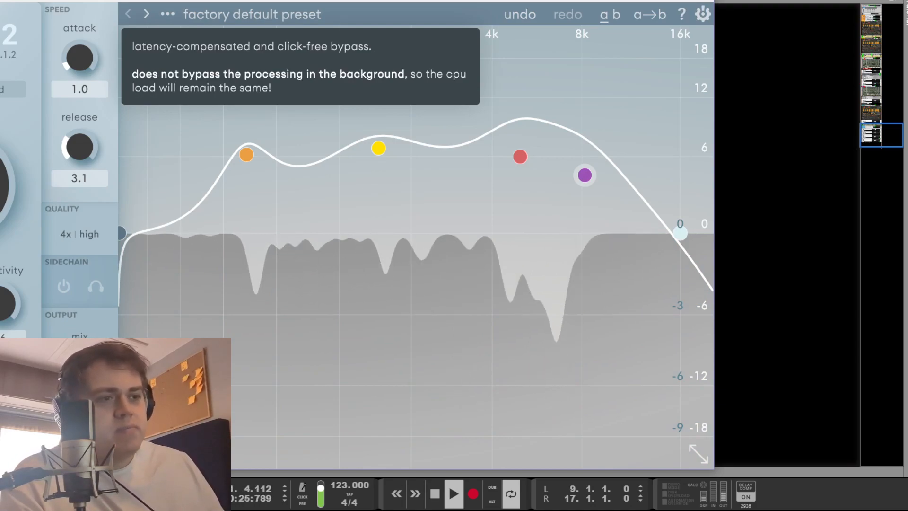
left_click(80, 446)
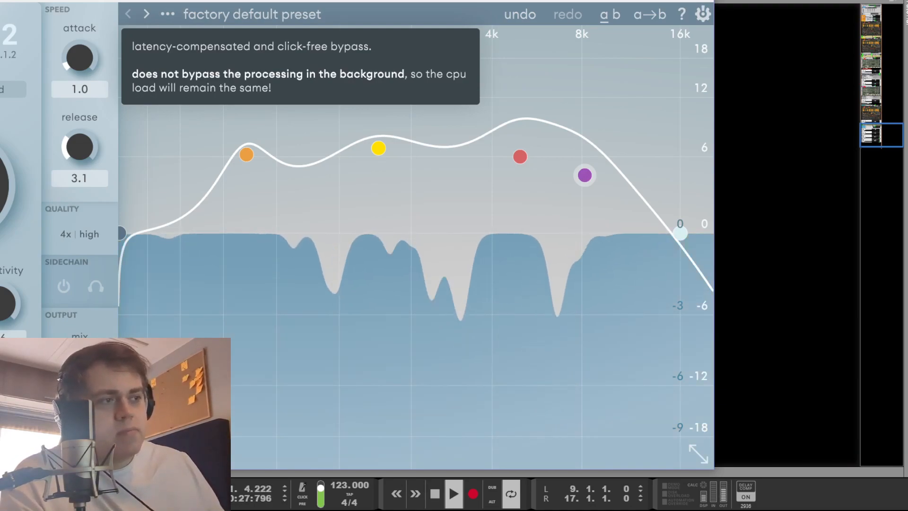
left_click(778, 296)
key("space")
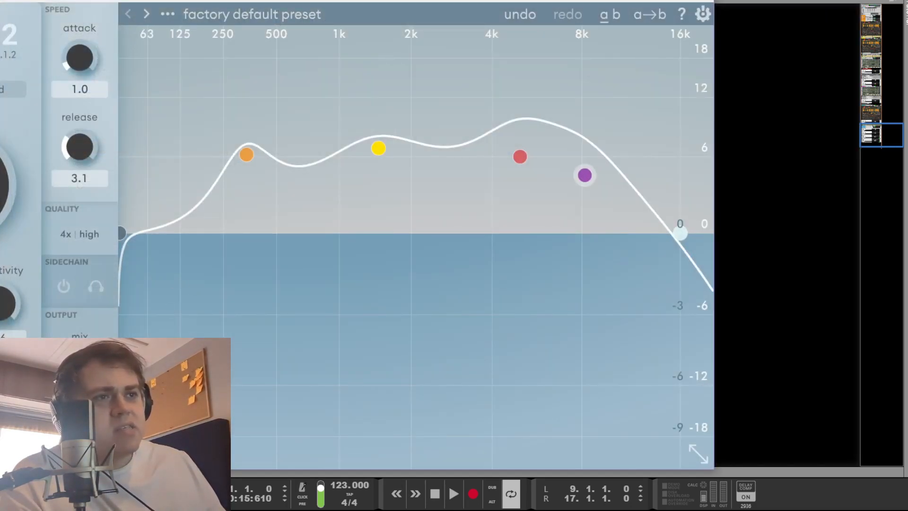
key("space")
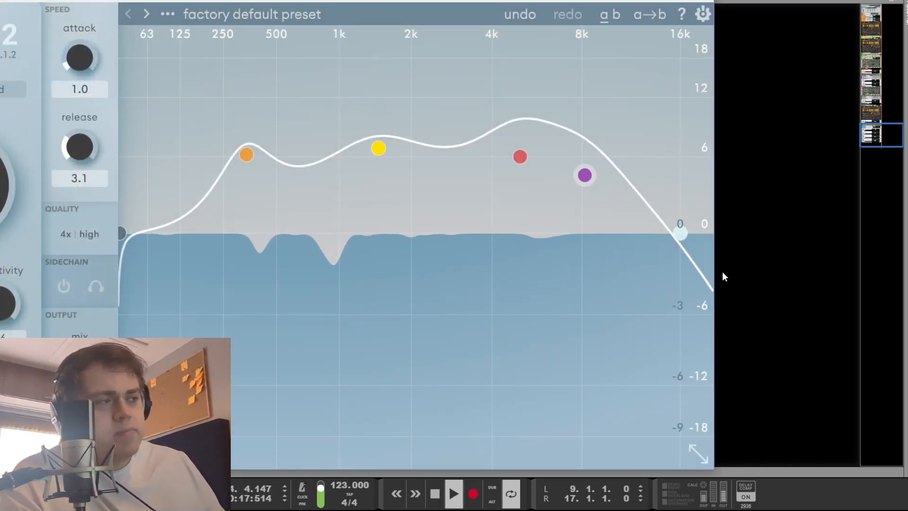
left_click(749, 290)
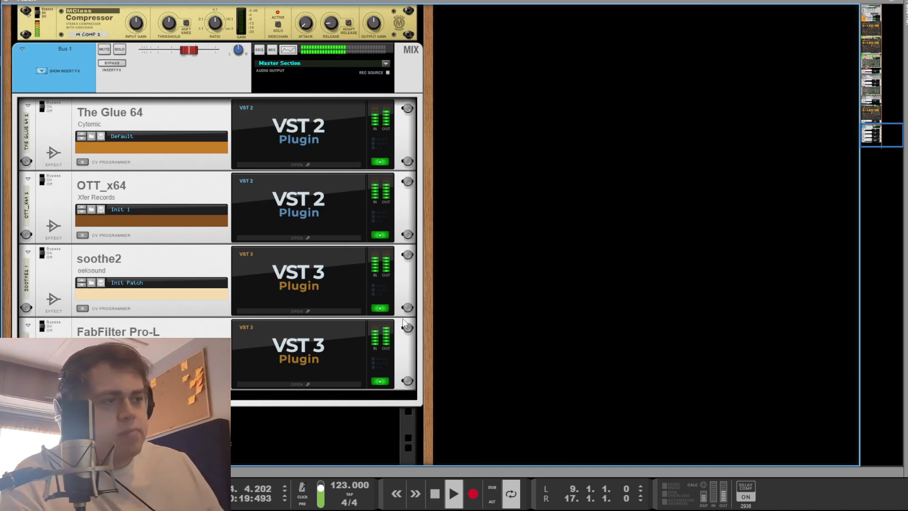
Open Bus 1's FabFilter Pro-L, move its window fully into view, watch its limiting during playback and leave it
left_click(268, 361)
left_click_drag(87, 2, 177, 17)
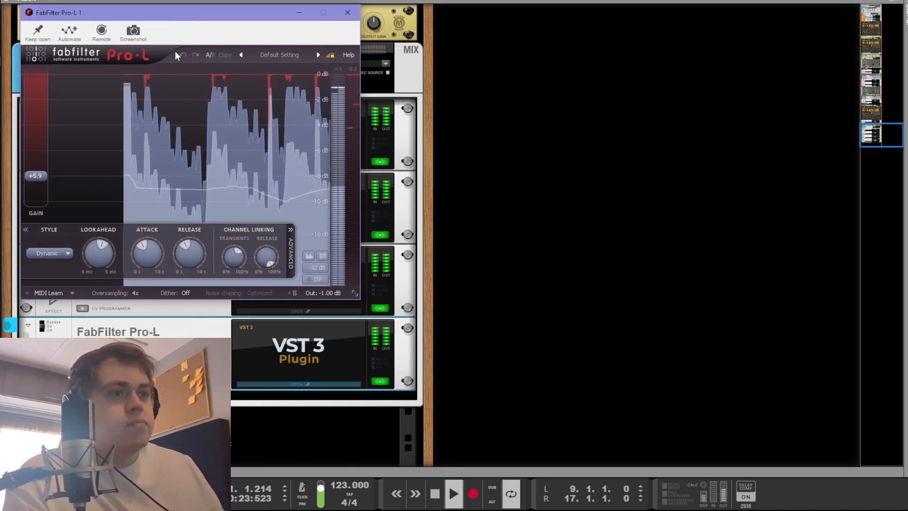
mouse_move(185, 16)
left_mouse_down()
mouse_move(179, 6)
mouse_move(178, 21)
left_mouse_up()
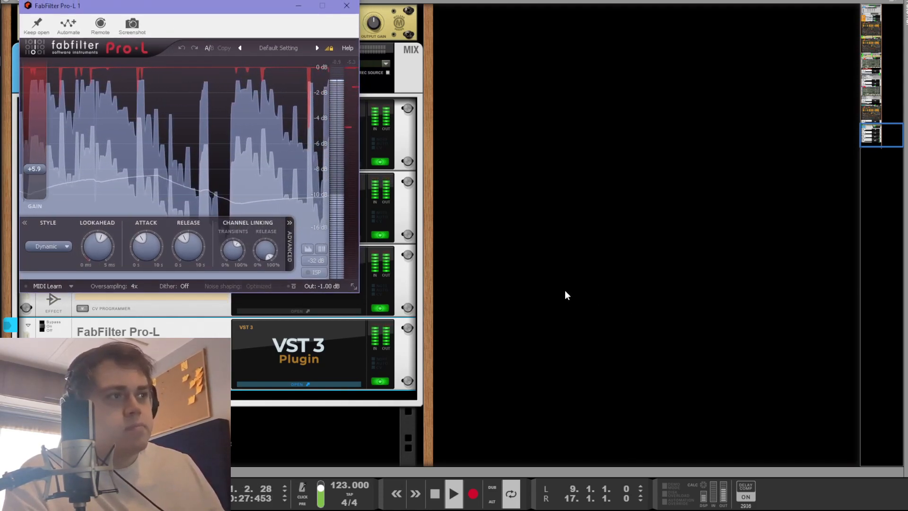
key("space")
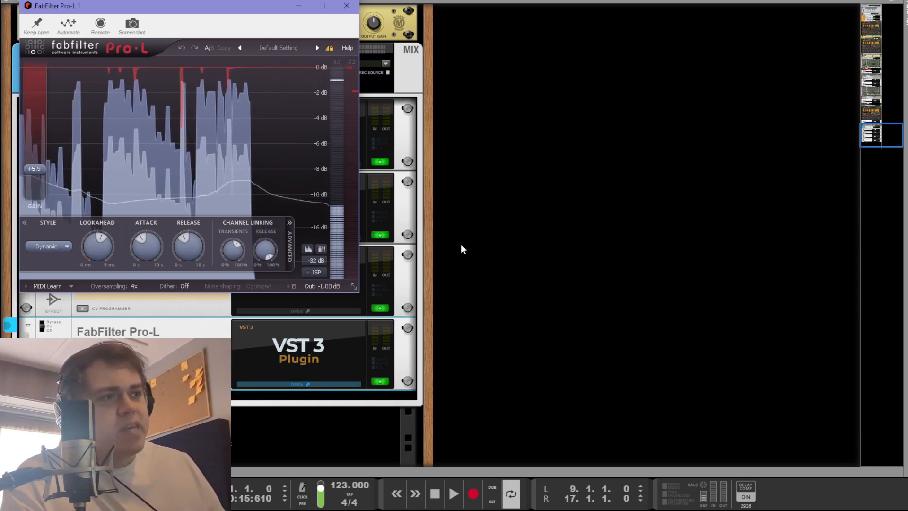
left_click(624, 299)
Play the full beat from bar 9 while viewing the sequencer arrangement, and return to the master devices in the rack
scroll(577, 316, "up", 15)
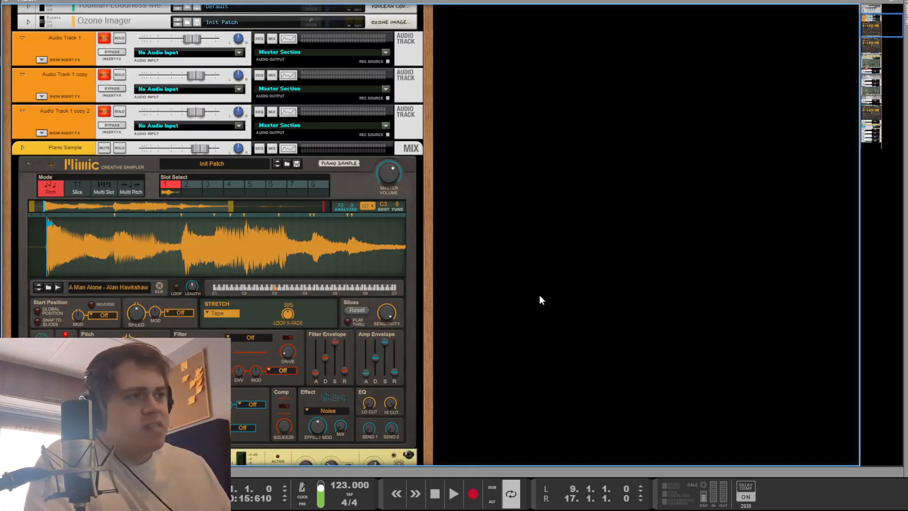
scroll(540, 298, "up", 10)
key("F7")
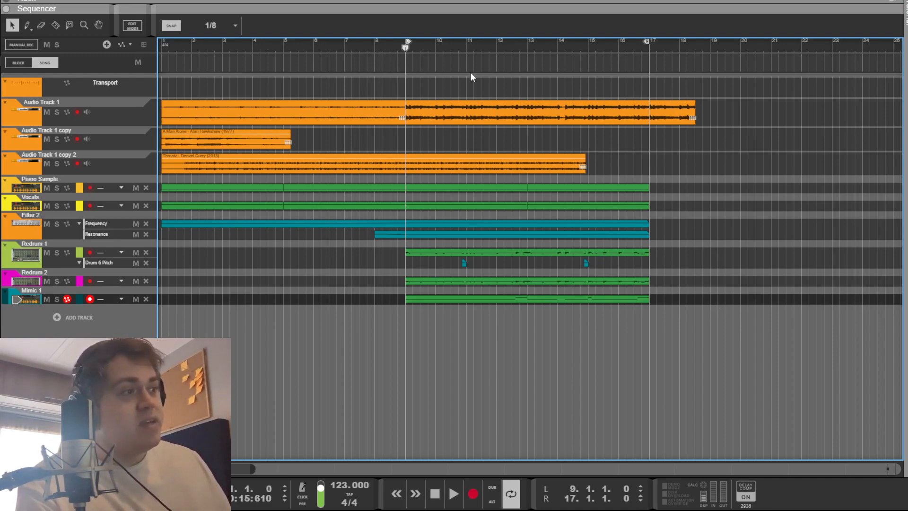
key("space")
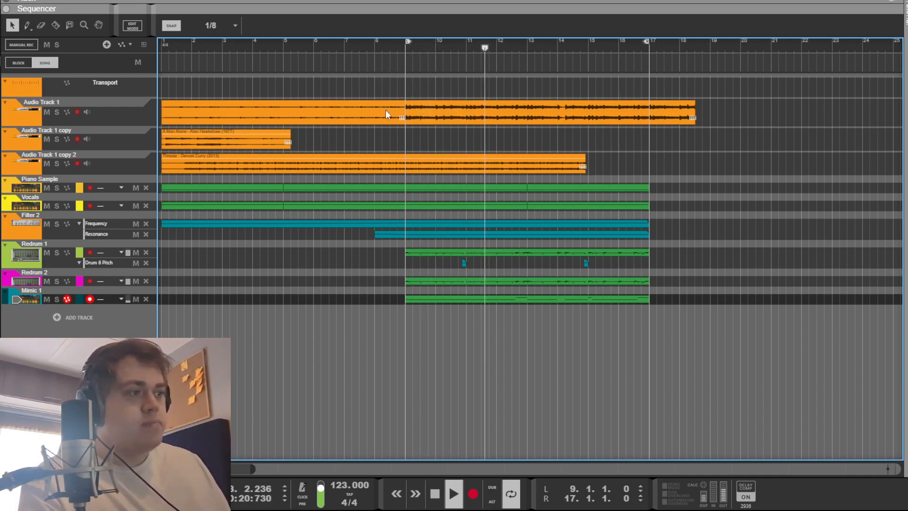
key("space")
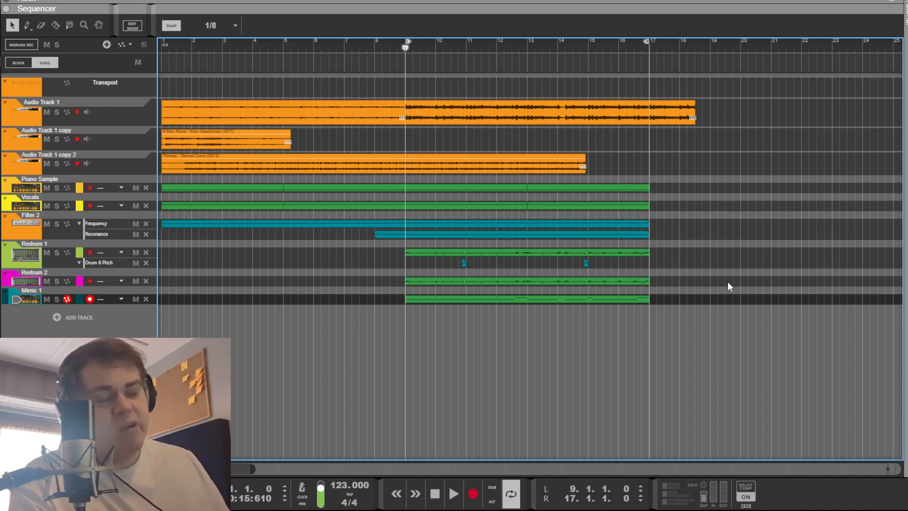
key("F6")
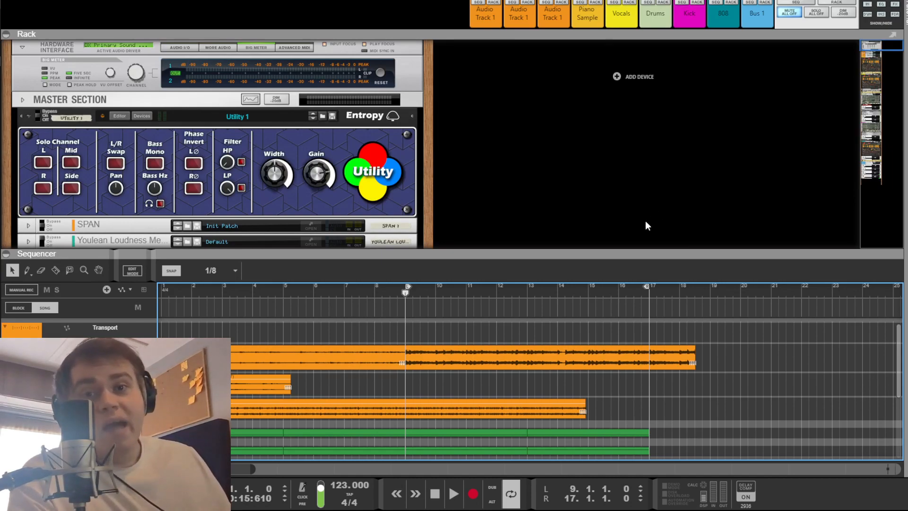
key("F6")
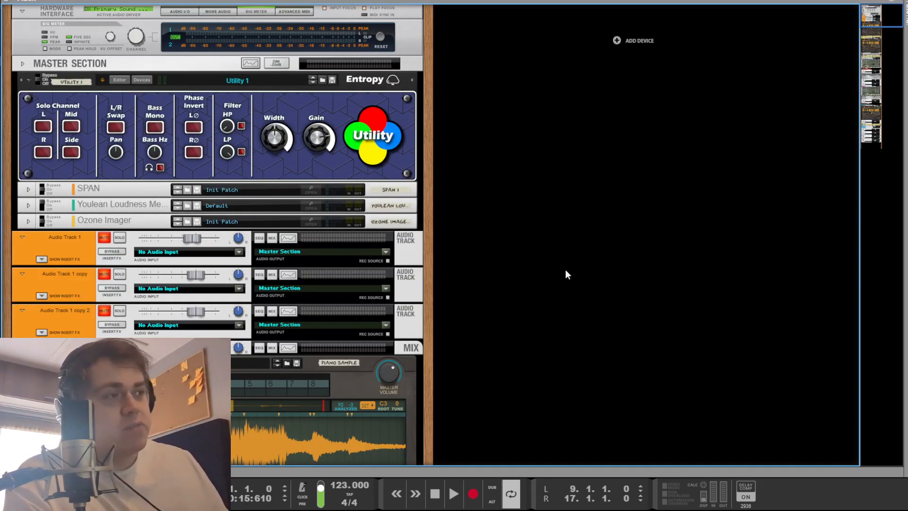